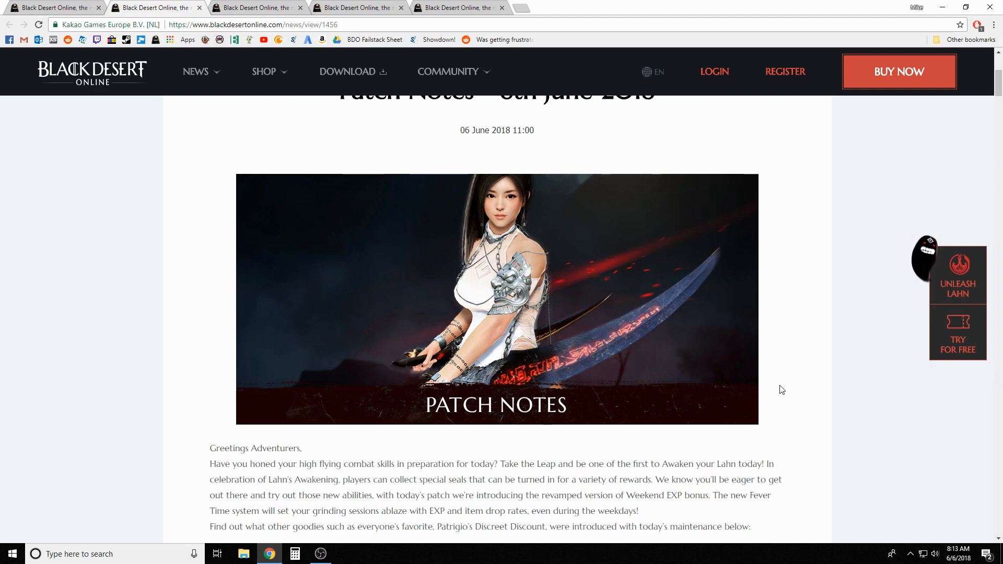
scroll(782, 389, "down", 2)
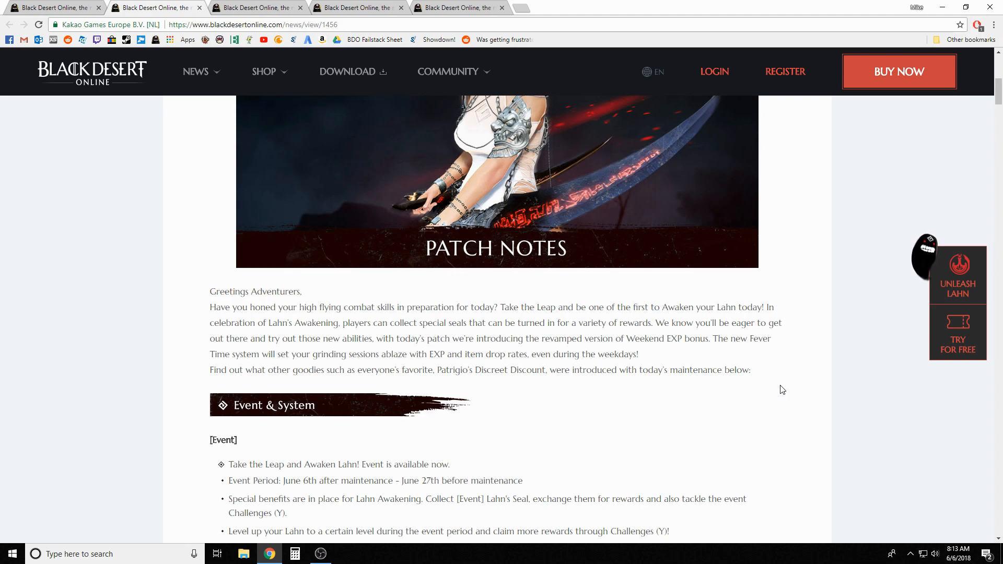
scroll(781, 389, "down", 1)
scroll(781, 389, "down", 1)
scroll(782, 390, "down", 1)
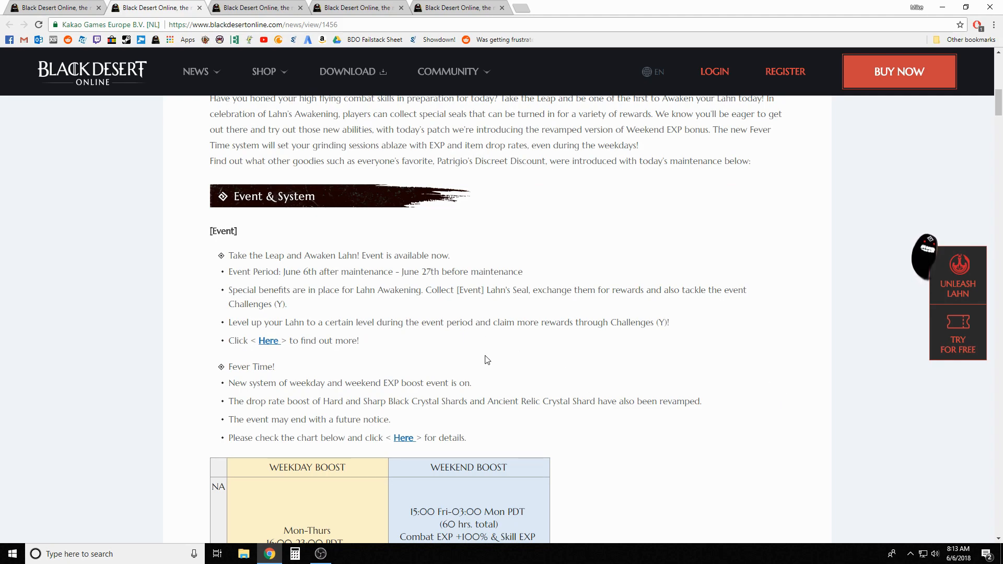
scroll(610, 411, "down", 1)
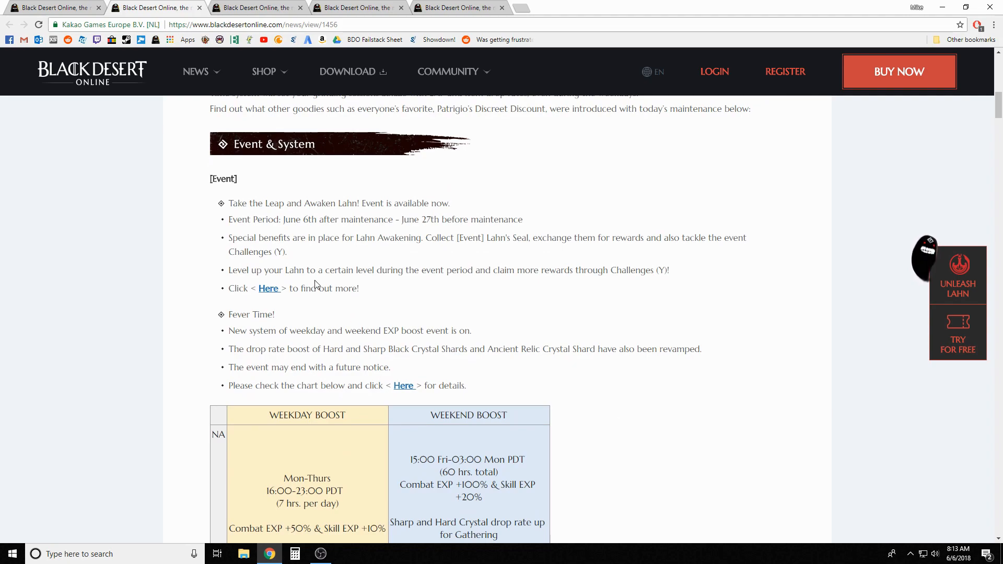
Step: View the Lahn awakening event article with its seal and level-up rewards
left_click(453, 9)
scroll(579, 370, "down", 4)
scroll(580, 370, "down", 2)
scroll(580, 366, "down", 4)
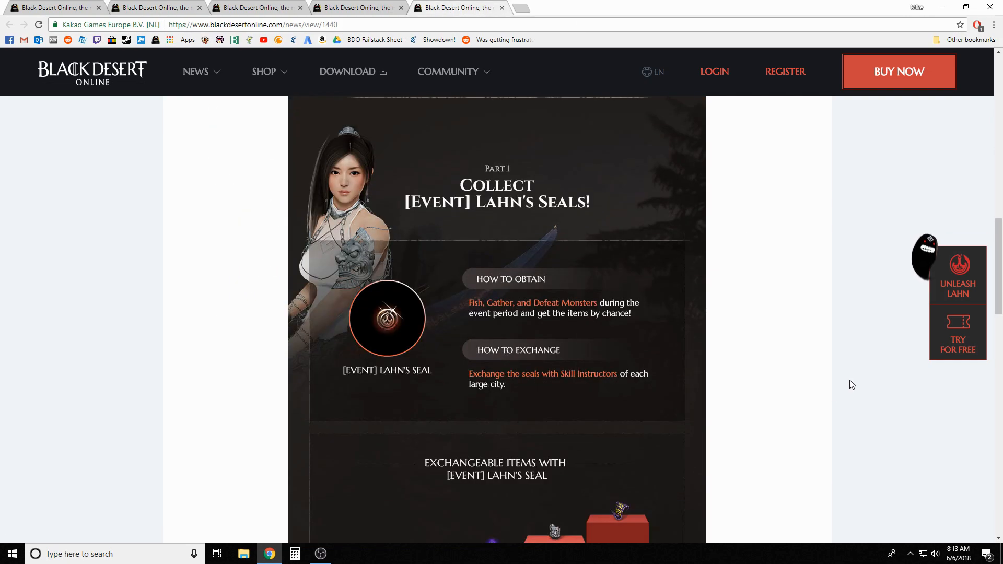
scroll(850, 390, "down", 3)
scroll(850, 390, "down", 3)
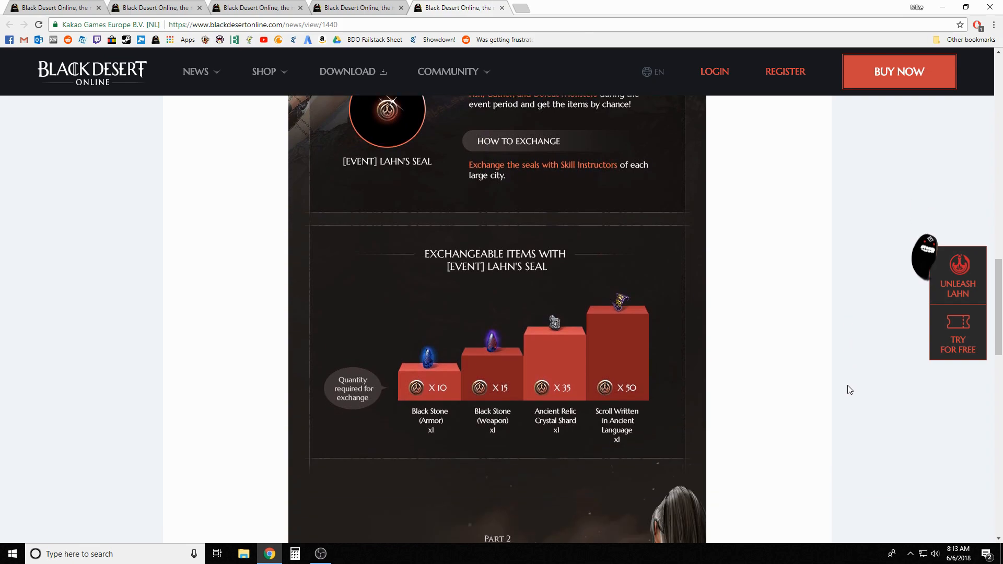
scroll(850, 390, "down", 3)
scroll(524, 204, "up", 2)
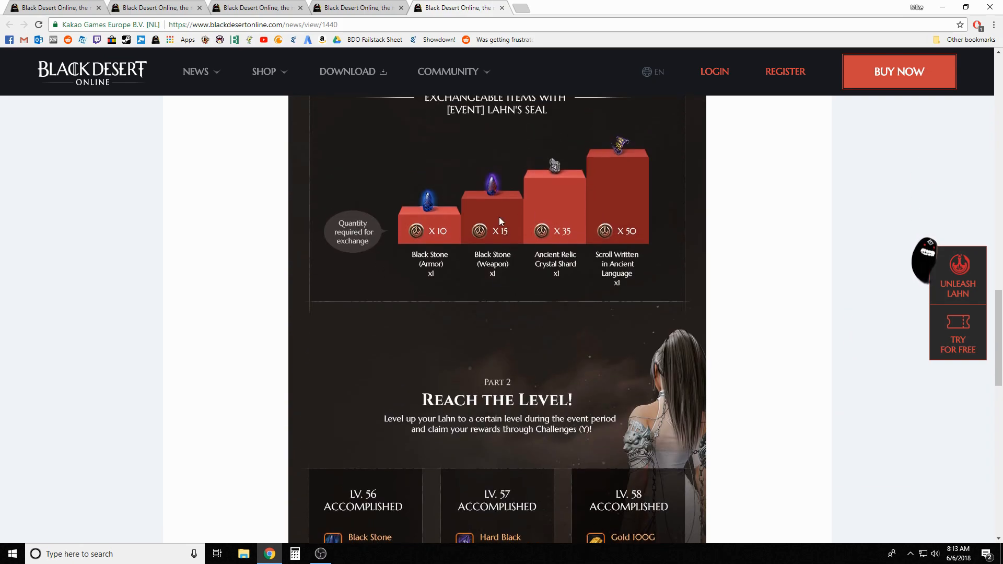
scroll(583, 396, "up", 2)
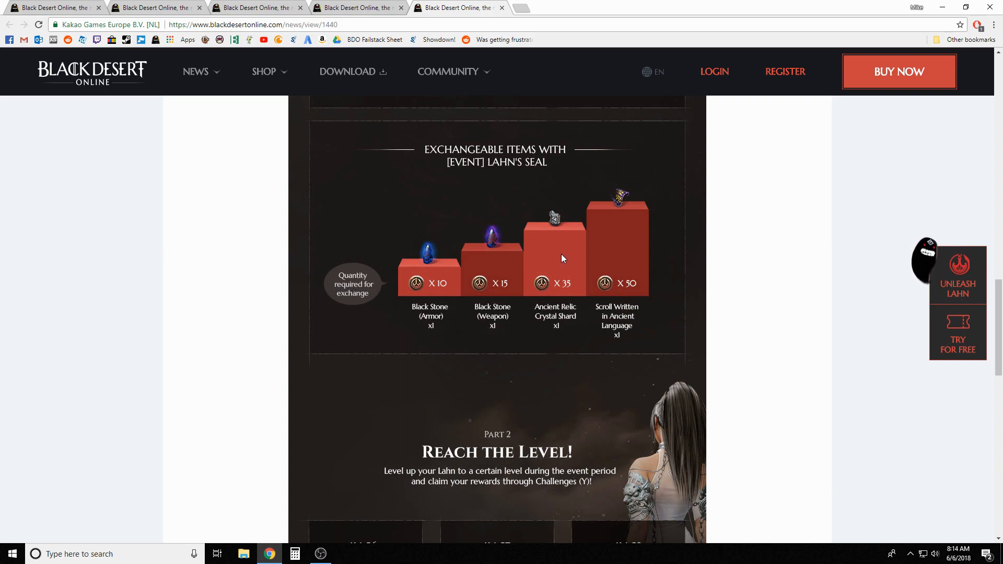
scroll(621, 397, "down", 3)
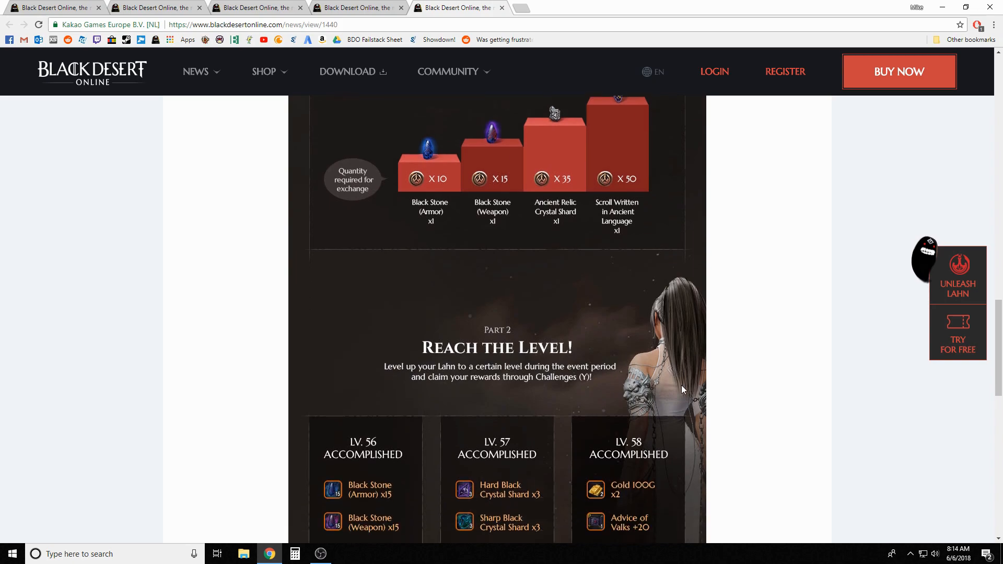
scroll(682, 385, "down", 2)
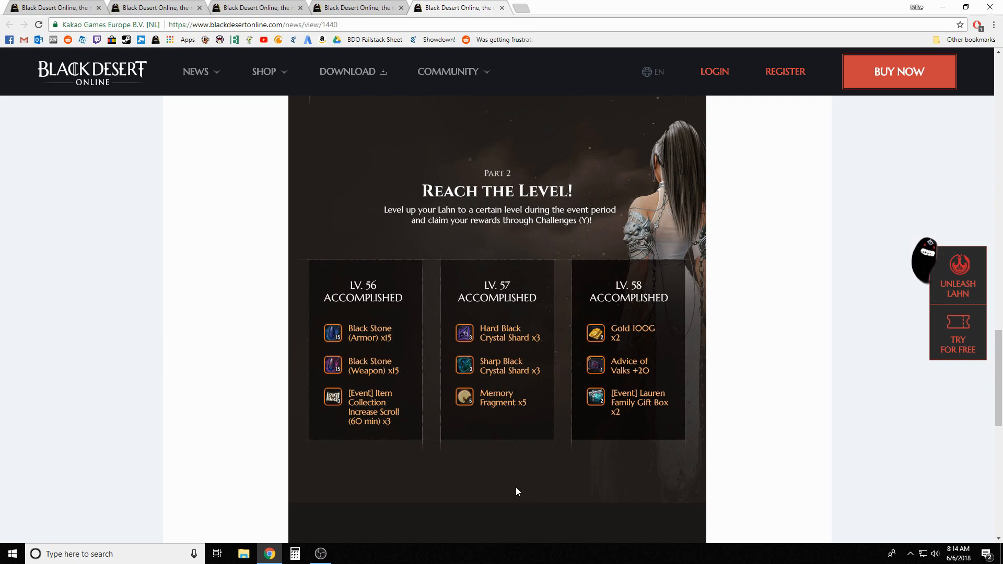
scroll(516, 486, "down", 1)
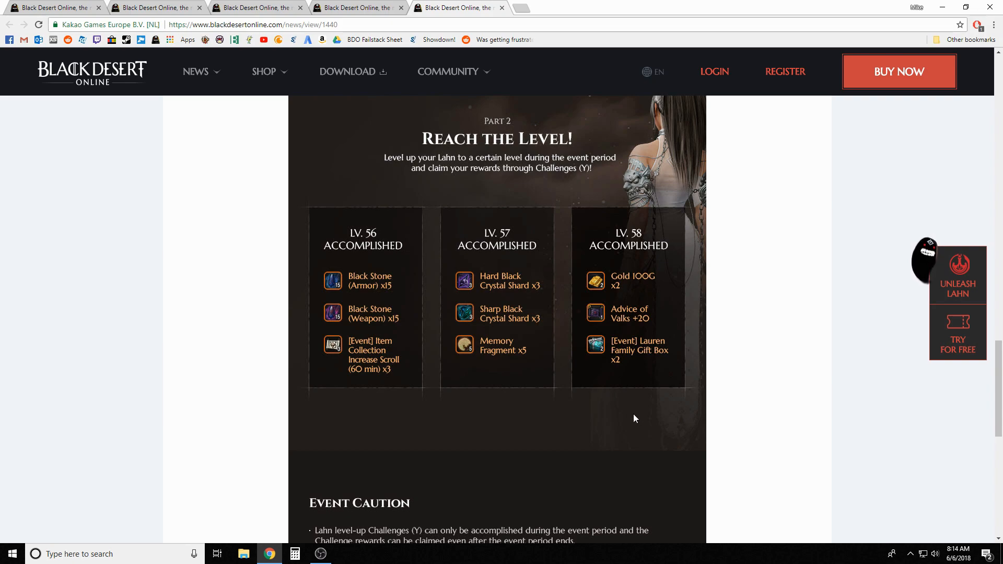
scroll(626, 445, "down", 3)
scroll(615, 392, "up", 2)
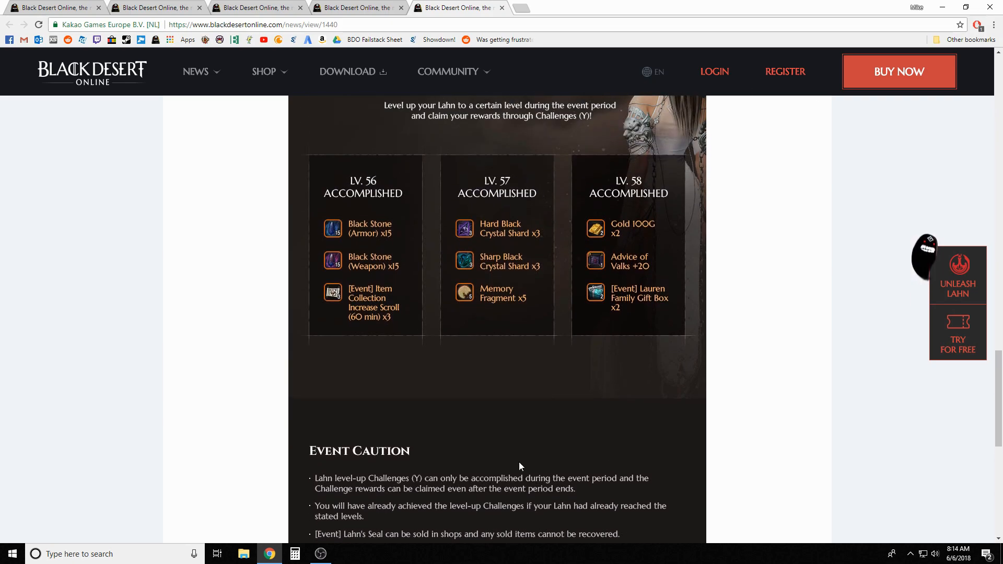
scroll(512, 463, "up", 2)
Step: Return to the June 6 patch notes and review the NA and EU Fever Time boost table
left_click(251, 7)
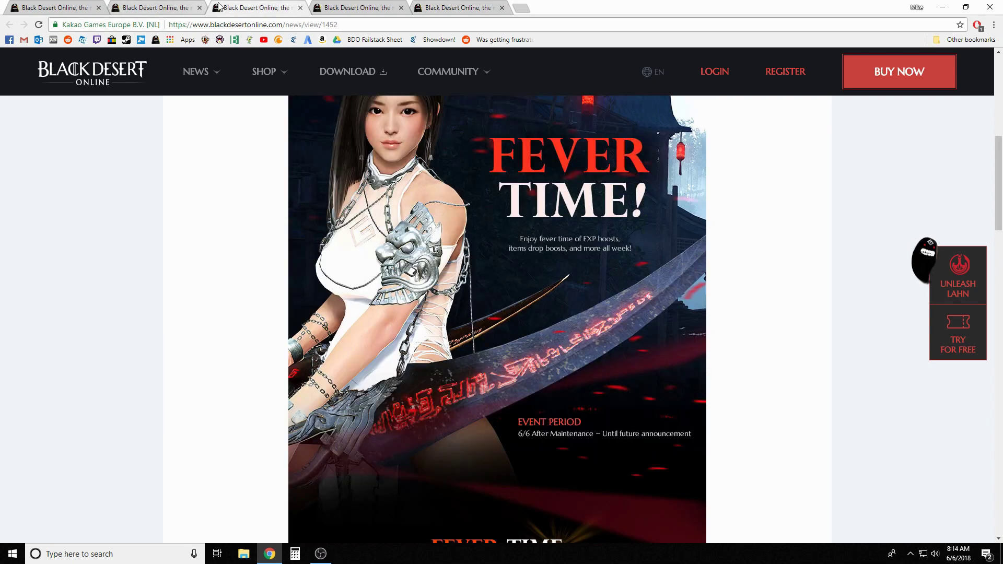
left_click(145, 3)
scroll(745, 420, "down", 1)
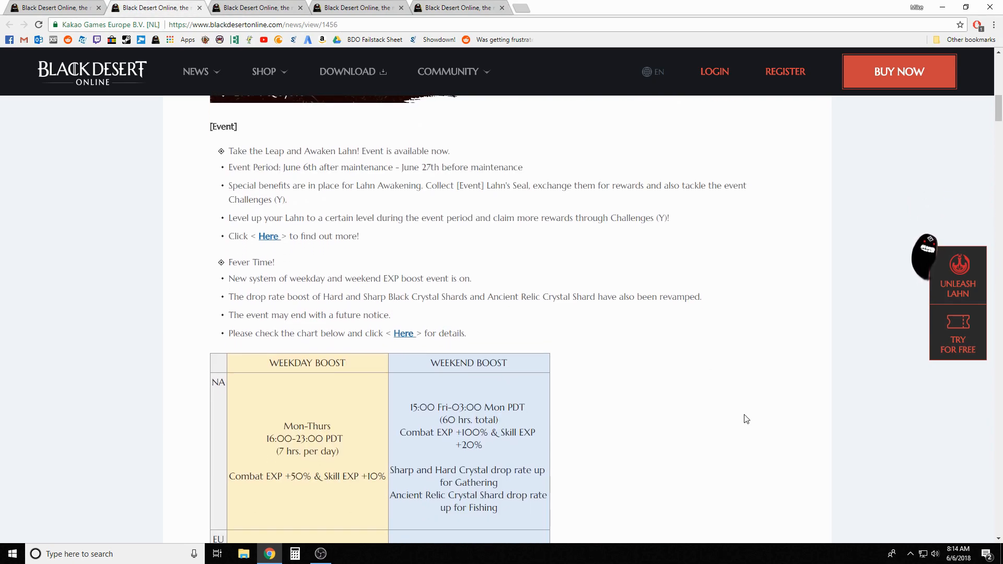
scroll(745, 419, "down", 1)
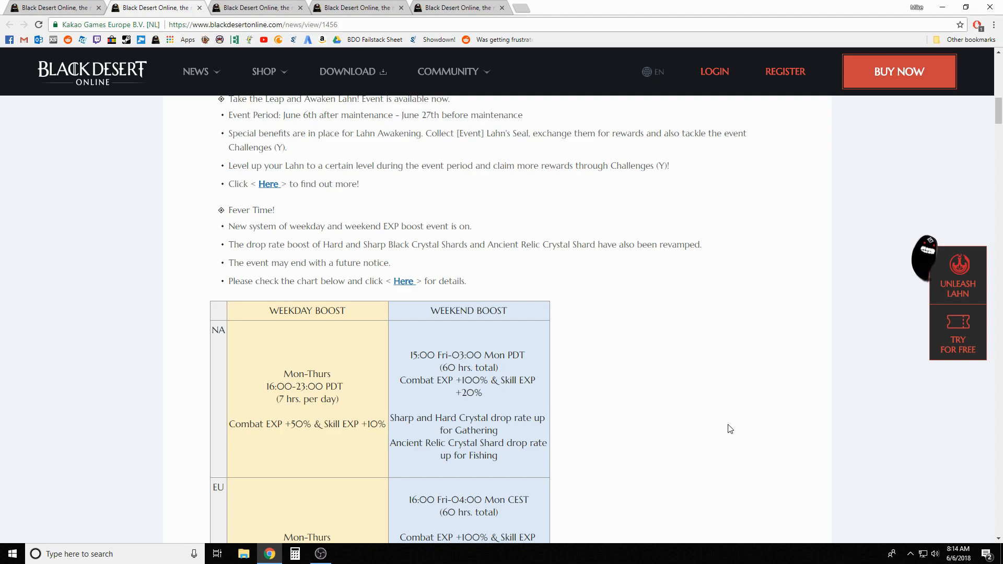
scroll(801, 407, "down", 1)
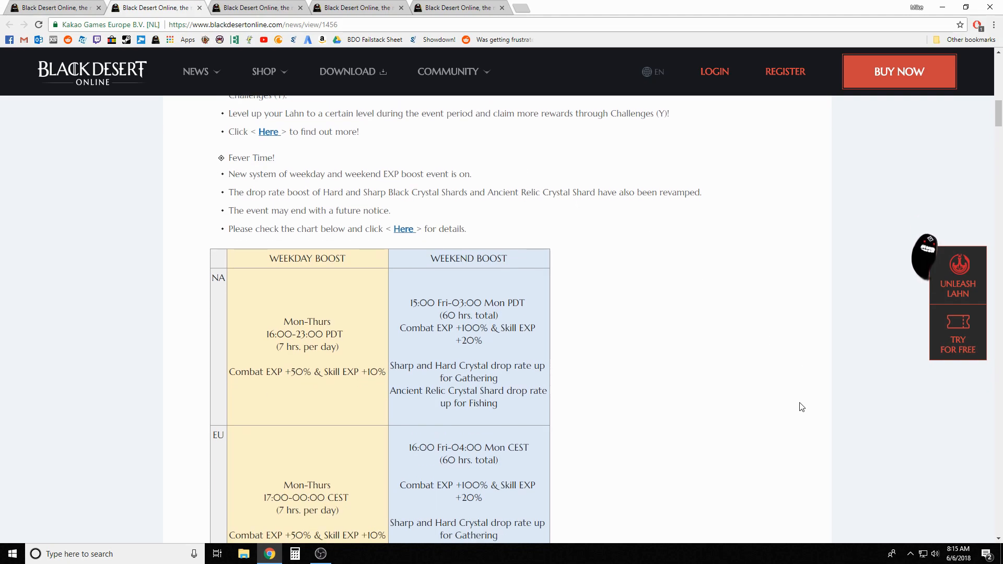
scroll(799, 415, "down", 1)
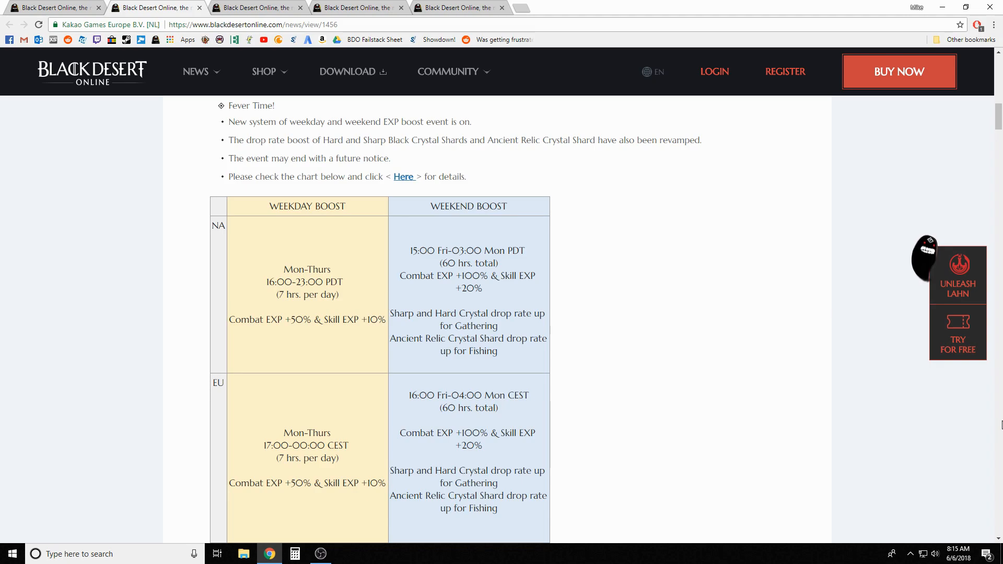
scroll(564, 373, "down", 1)
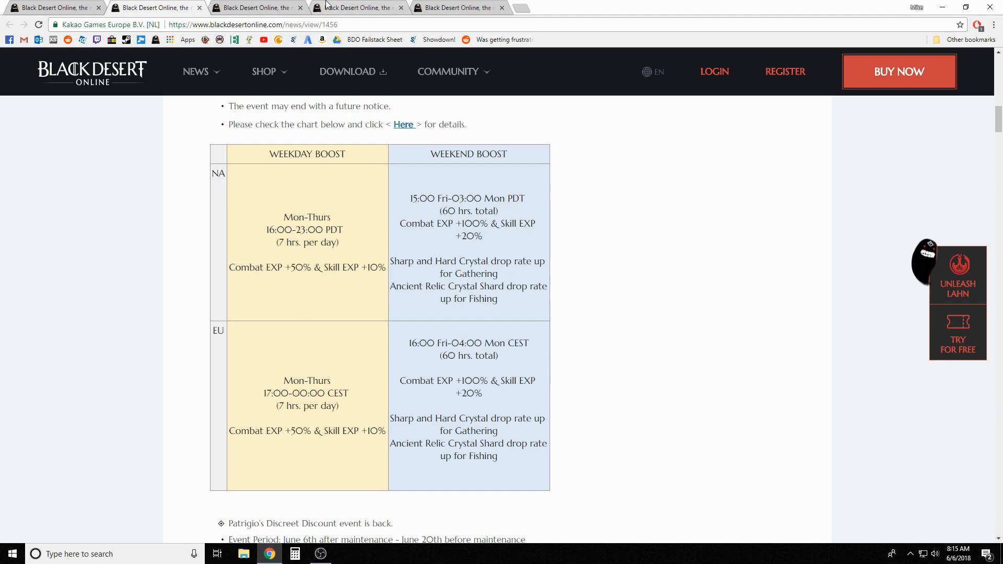
Step: View the Fever Time article's weekend crystal shard drop rate boost and event cautions
left_click(259, 7)
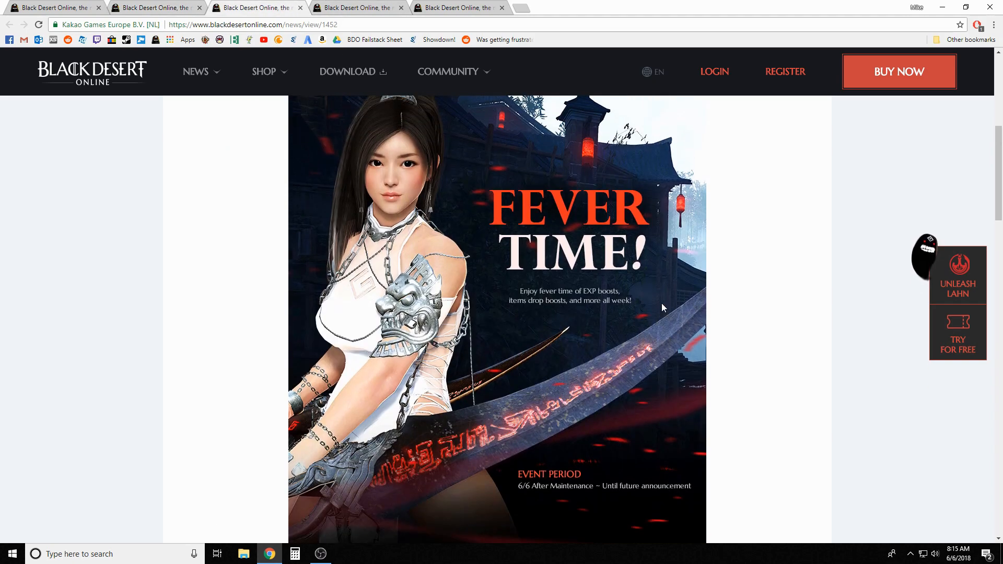
scroll(661, 303, "down", 4)
scroll(661, 304, "down", 2)
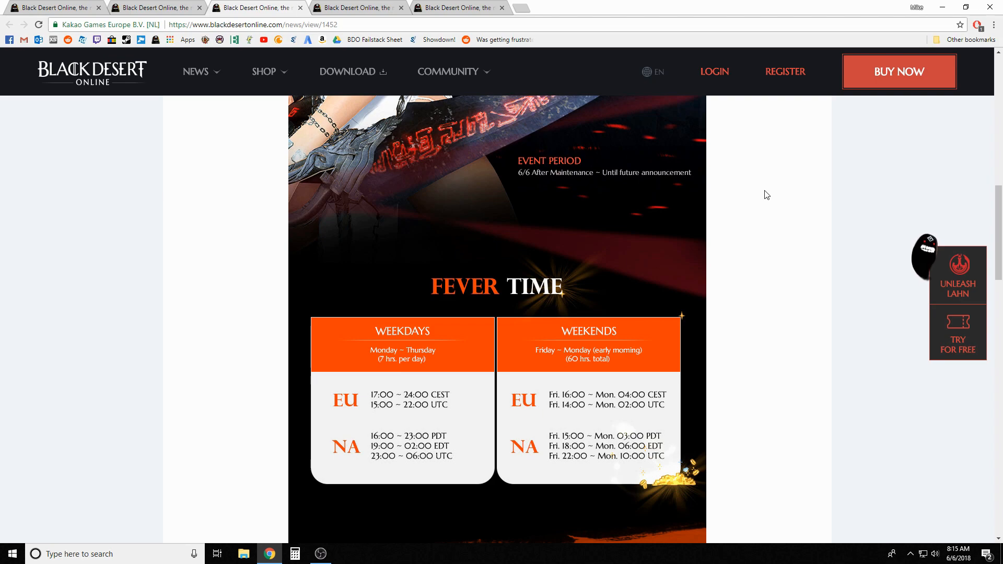
scroll(776, 361, "down", 3)
scroll(756, 337, "down", 2)
scroll(788, 344, "down", 3)
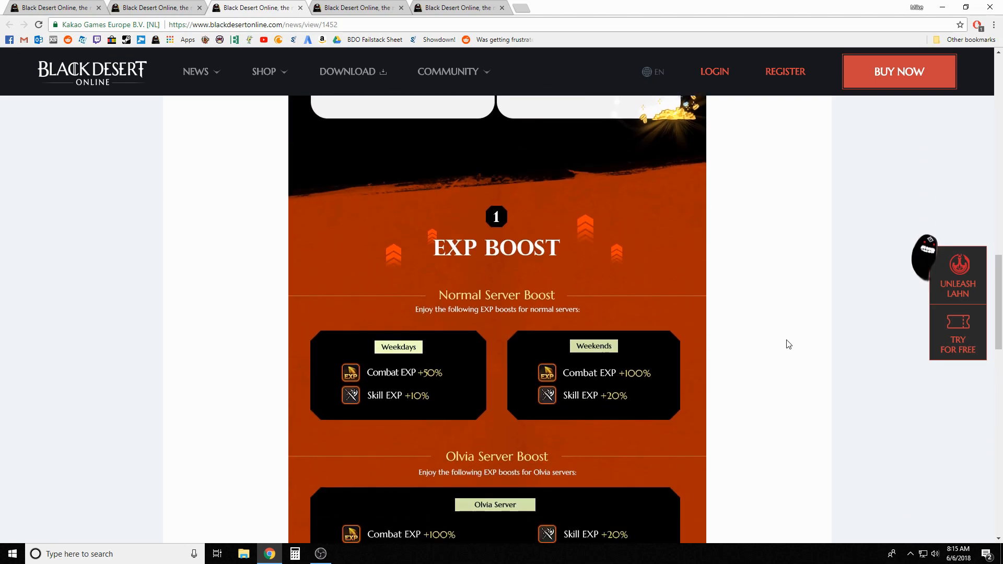
scroll(788, 344, "down", 4)
scroll(841, 360, "down", 4)
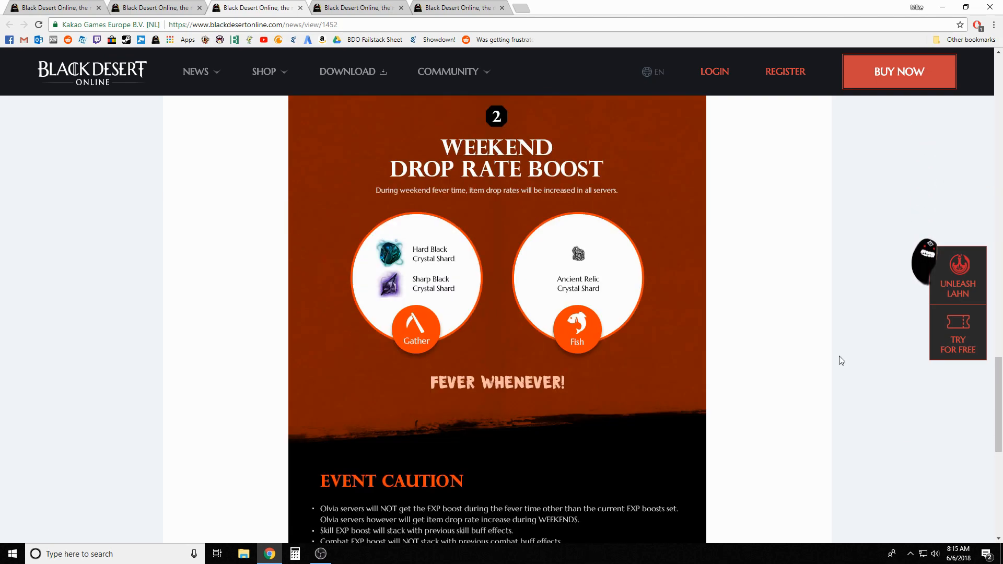
scroll(841, 360, "down", 1)
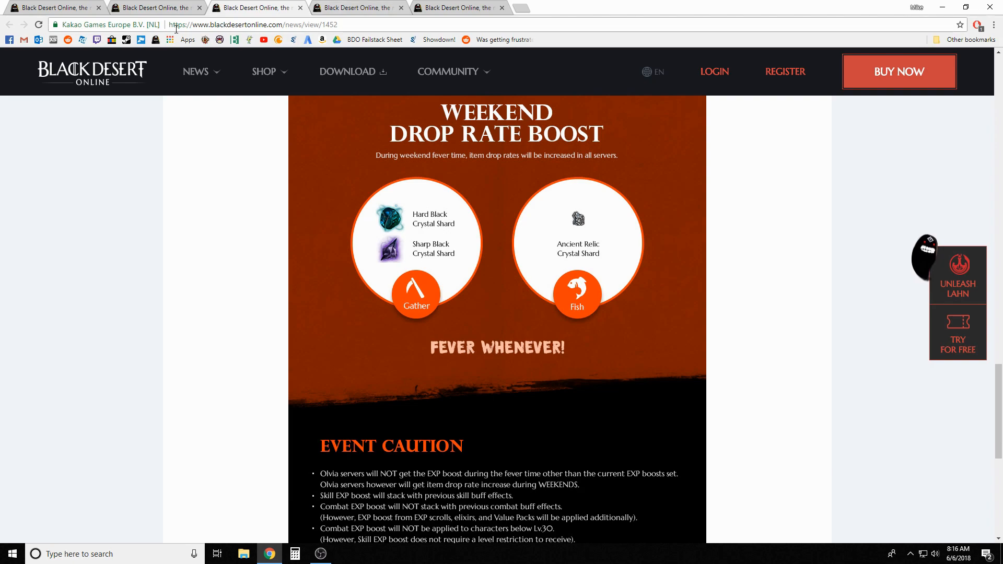
Step: Go back to the patch notes and view the NA and EU world boss spawn timetable
left_click(156, 8)
scroll(638, 320, "down", 5)
scroll(638, 320, "down", 3)
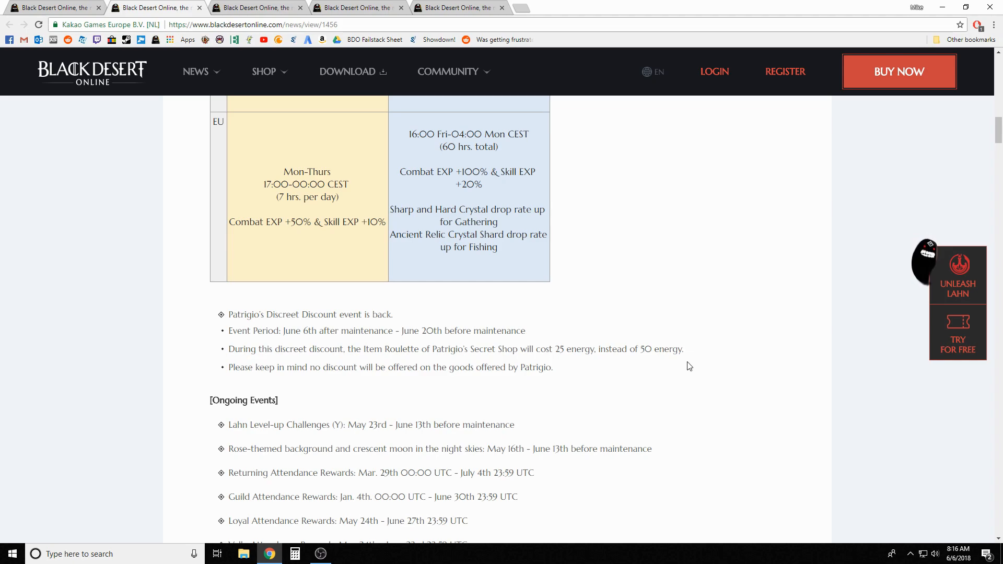
scroll(689, 365, "down", 2)
scroll(688, 365, "down", 1)
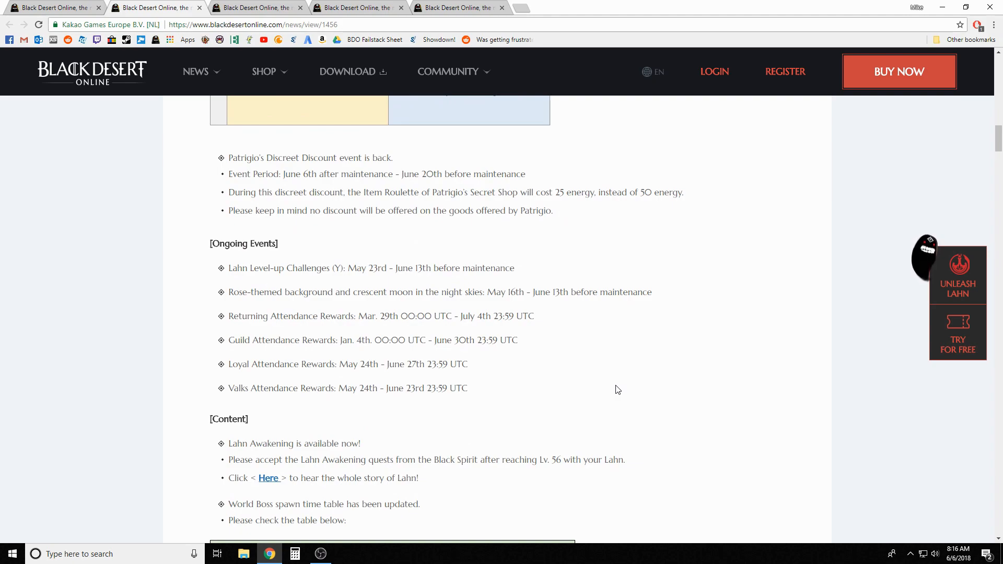
scroll(617, 389, "down", 2)
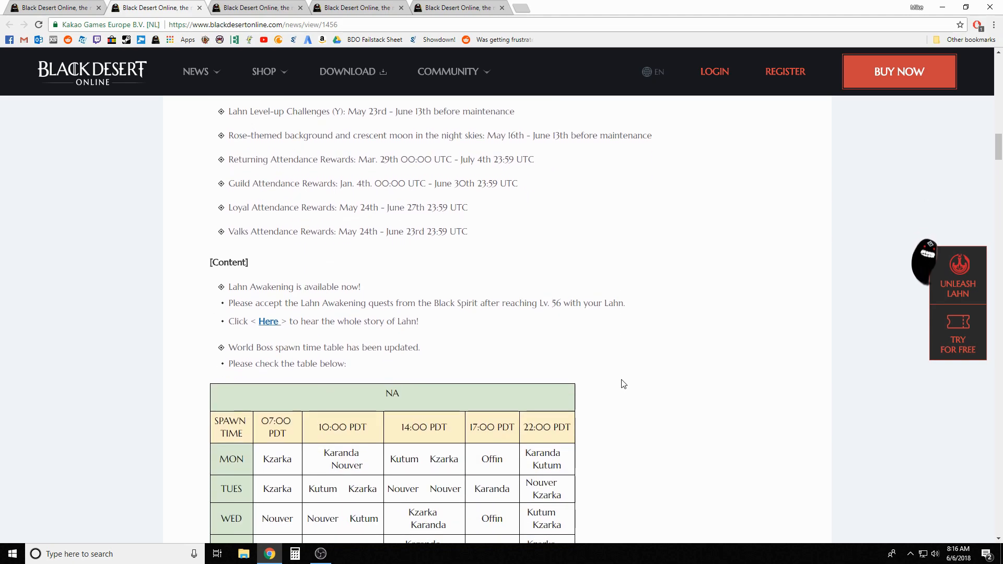
scroll(617, 390, "down", 1)
scroll(619, 387, "down", 1)
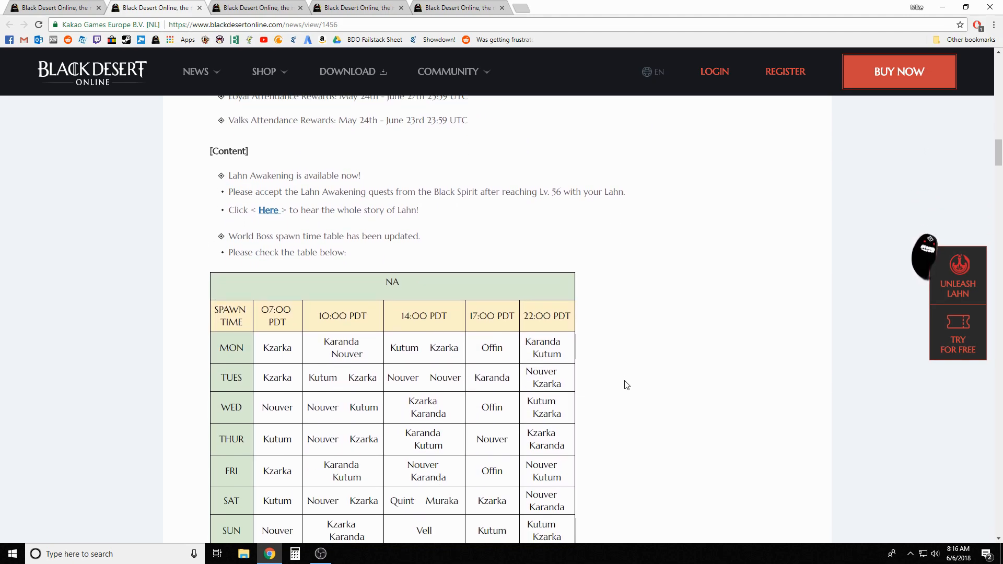
scroll(623, 384, "down", 1)
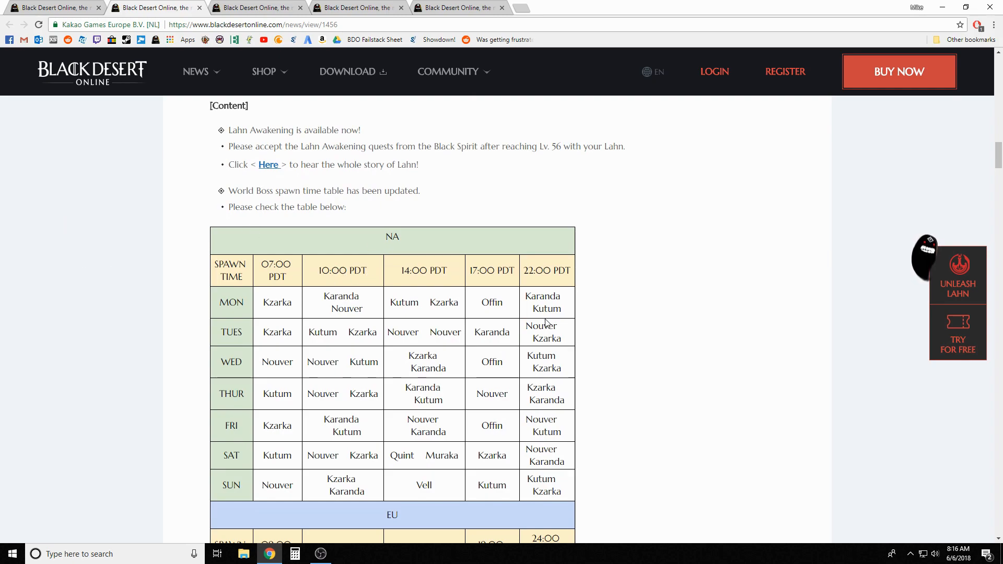
scroll(495, 343, "down", 1)
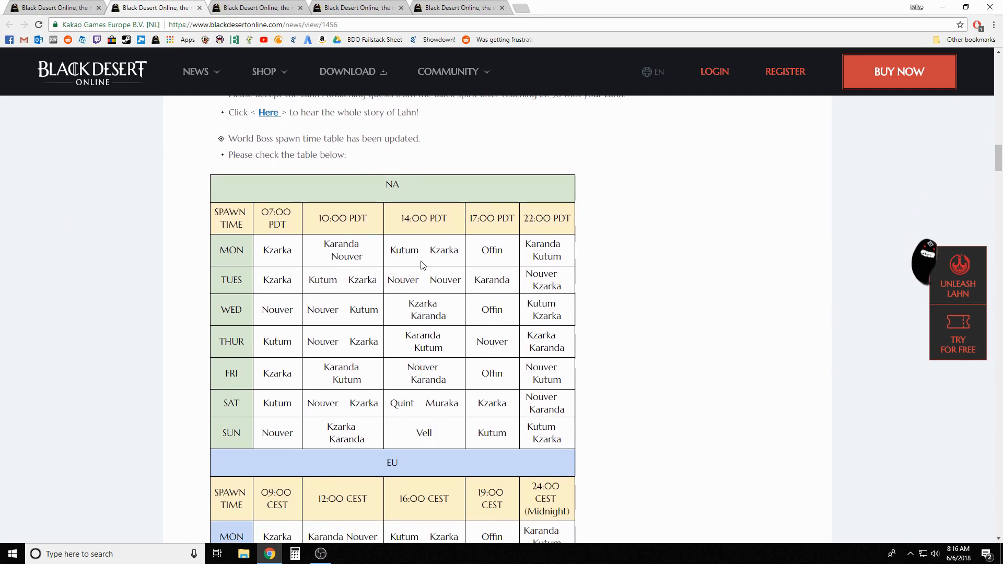
scroll(663, 355, "down", 1)
scroll(663, 355, "down", 1)
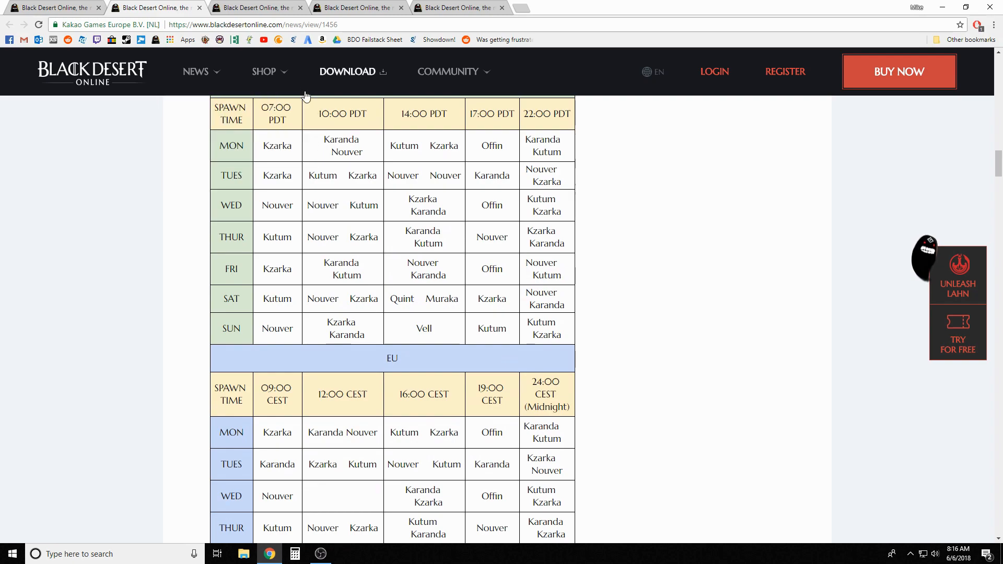
scroll(889, 472, "down", 3)
scroll(889, 472, "down", 1)
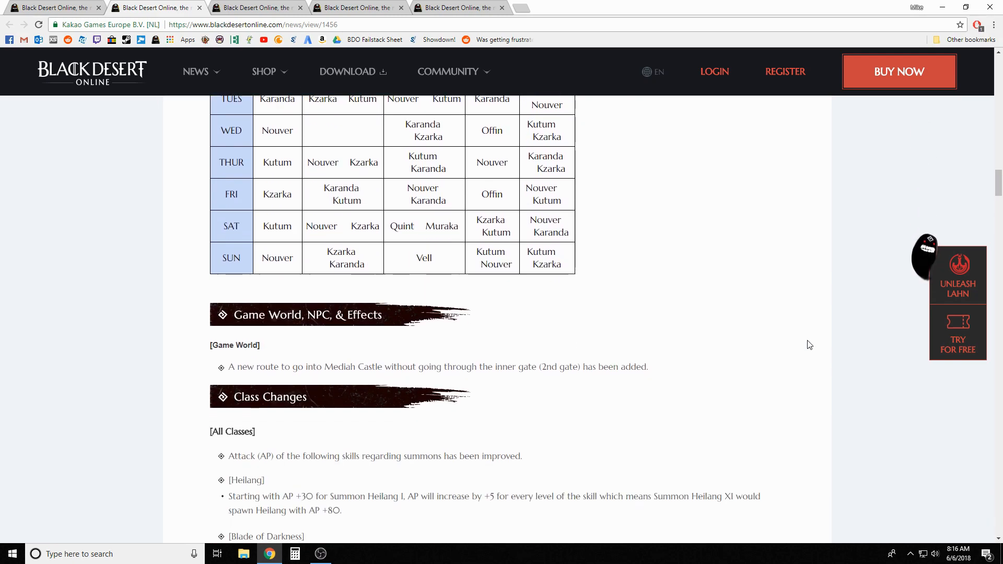
scroll(808, 345, "down", 2)
scroll(810, 345, "down", 1)
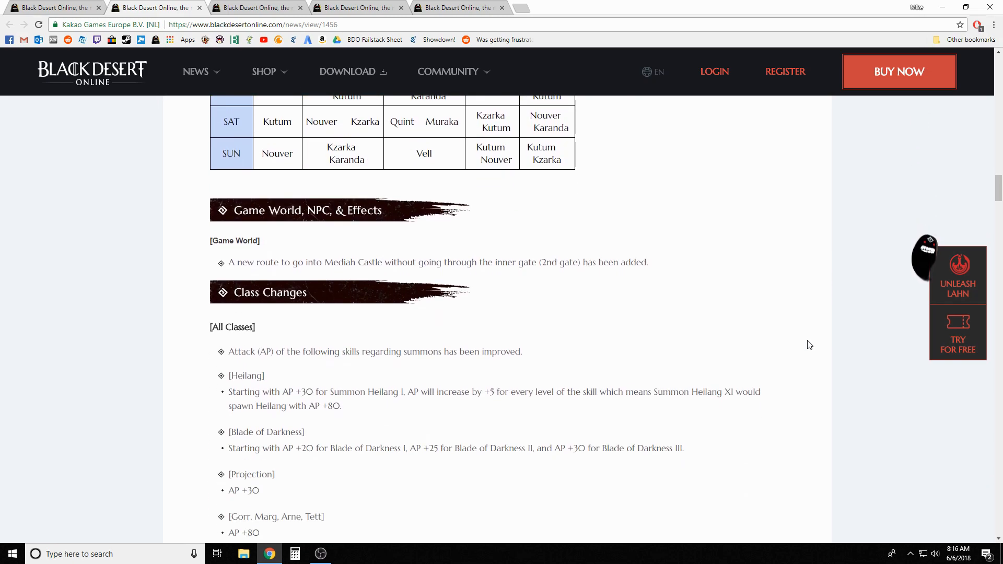
scroll(809, 345, "down", 1)
scroll(809, 345, "down", 1)
scroll(809, 345, "down", 1)
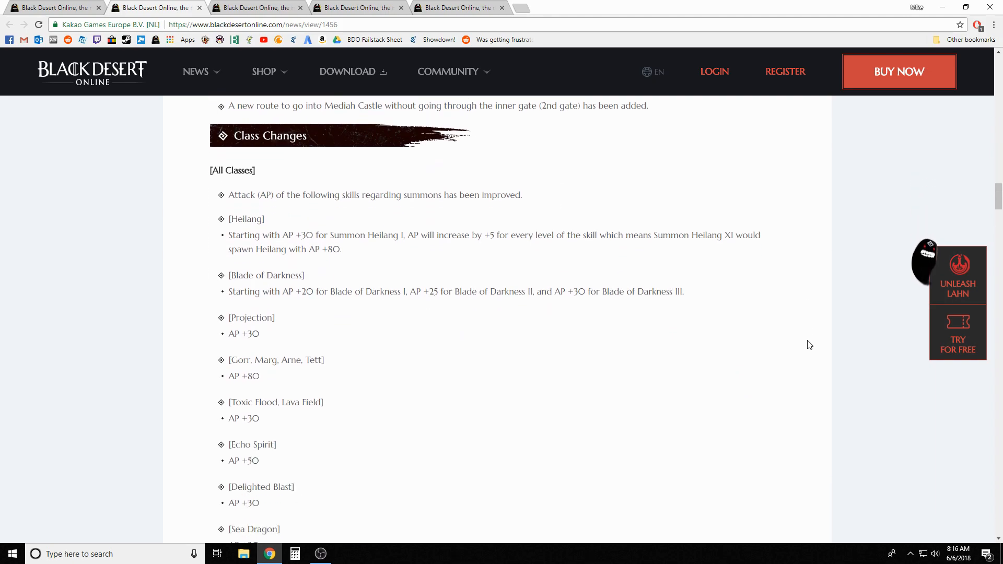
scroll(809, 345, "down", 1)
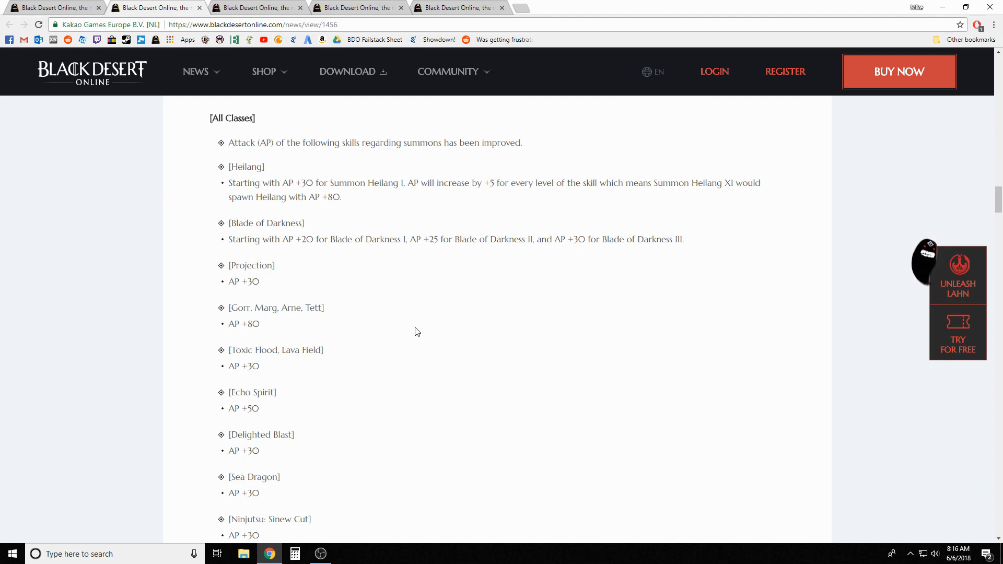
scroll(537, 357, "down", 1)
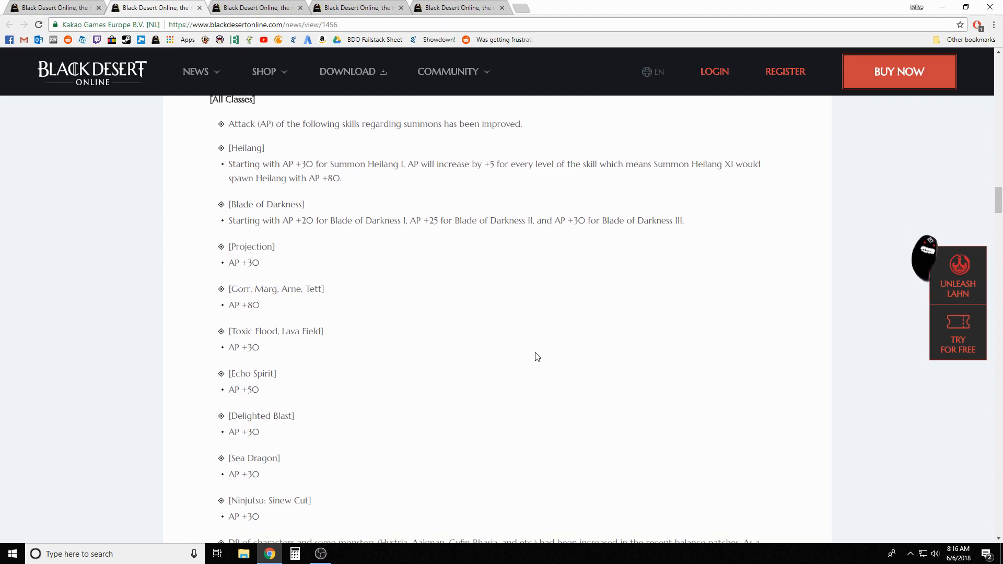
scroll(537, 357, "down", 2)
scroll(533, 318, "down", 2)
scroll(628, 285, "down", 2)
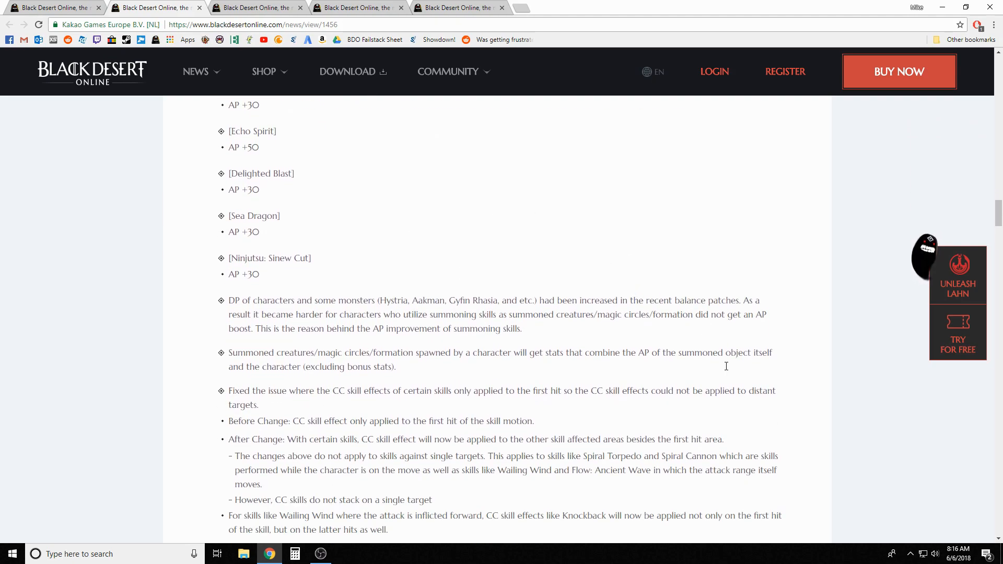
scroll(772, 439, "down", 1)
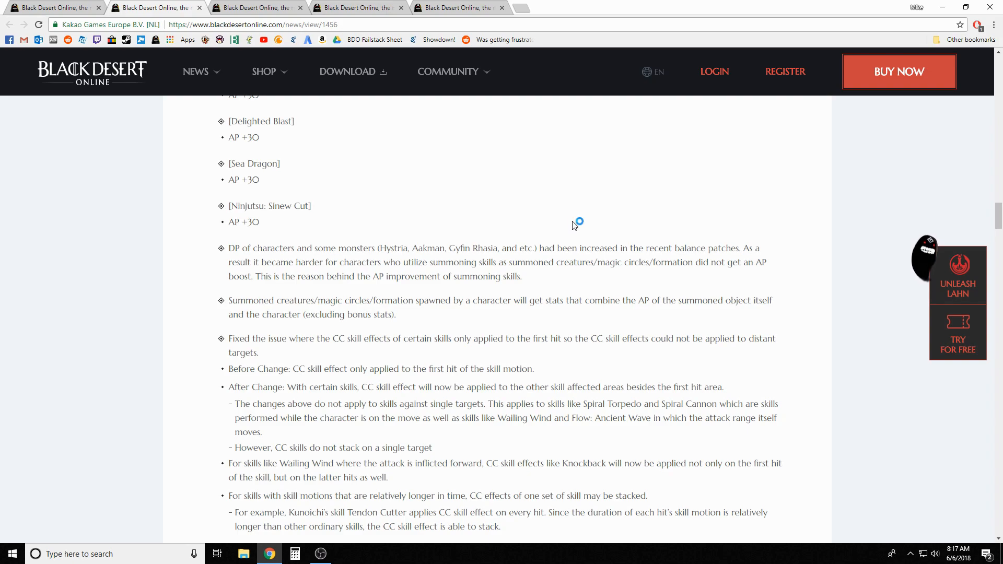
scroll(651, 416, "down", 2)
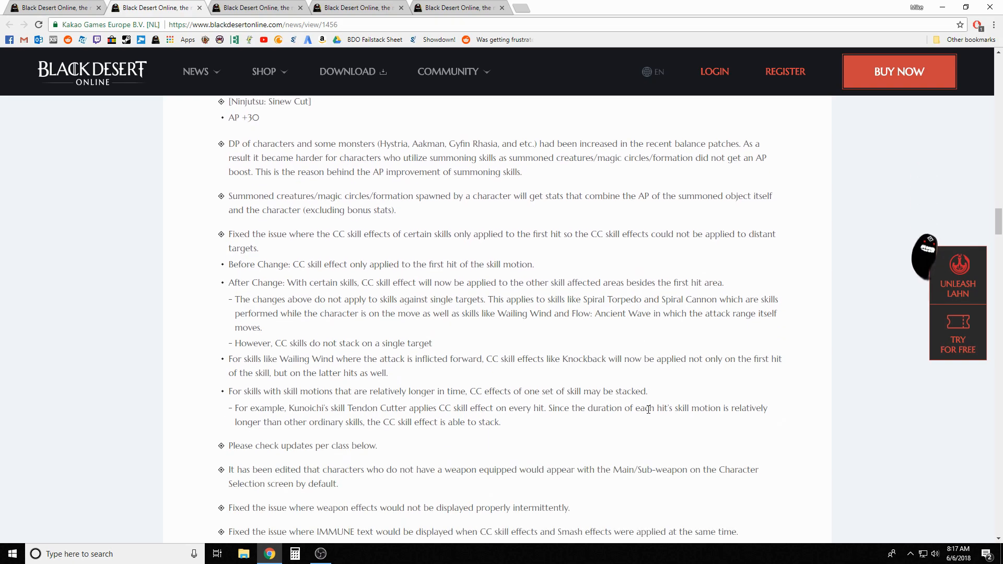
scroll(650, 416, "down", 1)
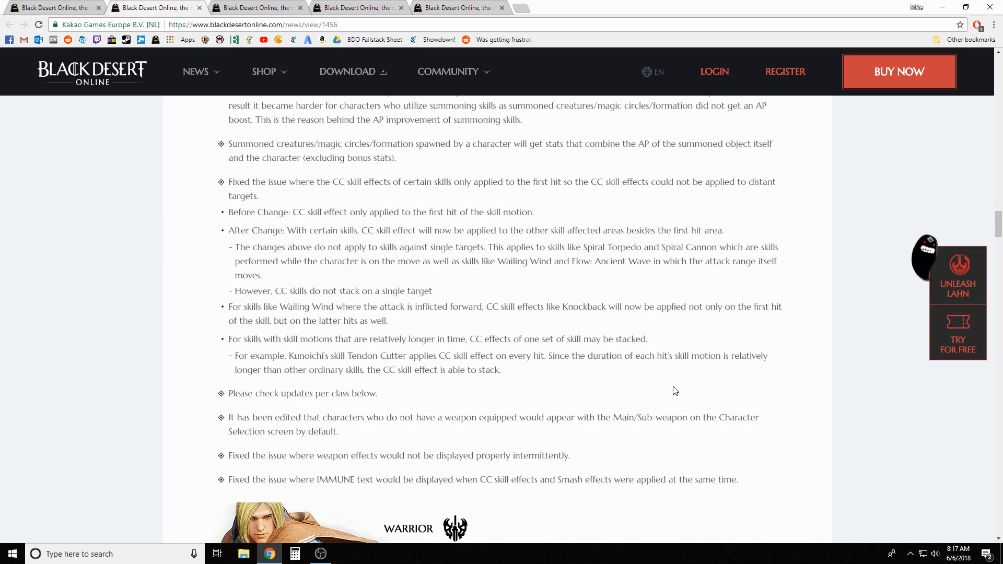
scroll(679, 385, "down", 1)
scroll(679, 385, "down", 1)
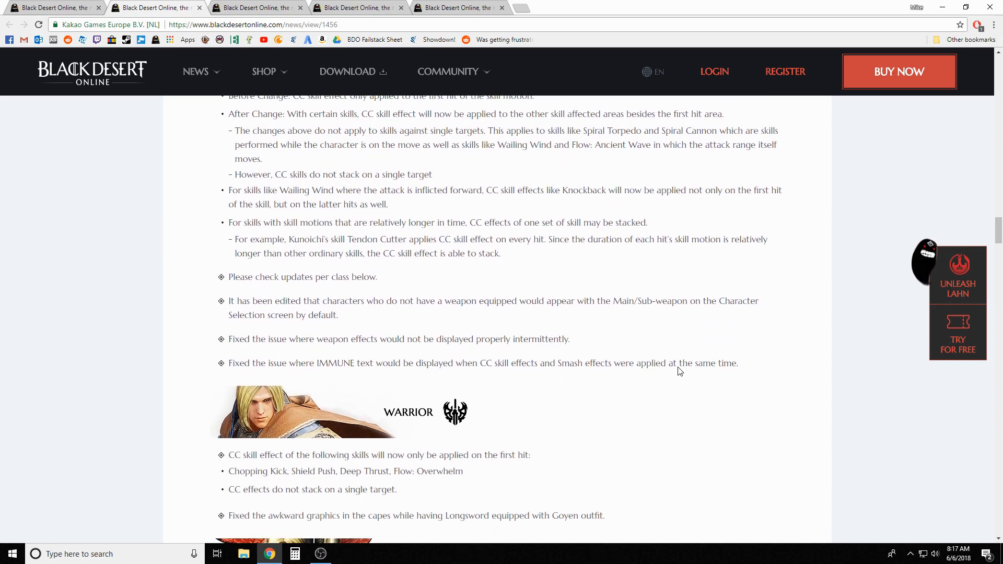
scroll(679, 385, "down", 1)
scroll(678, 376, "down", 1)
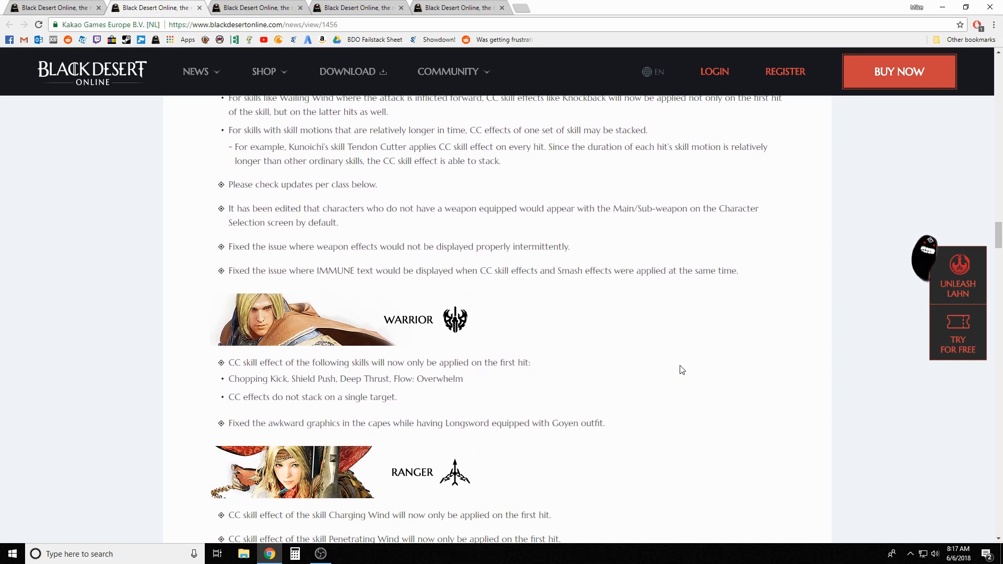
scroll(679, 368, "down", 2)
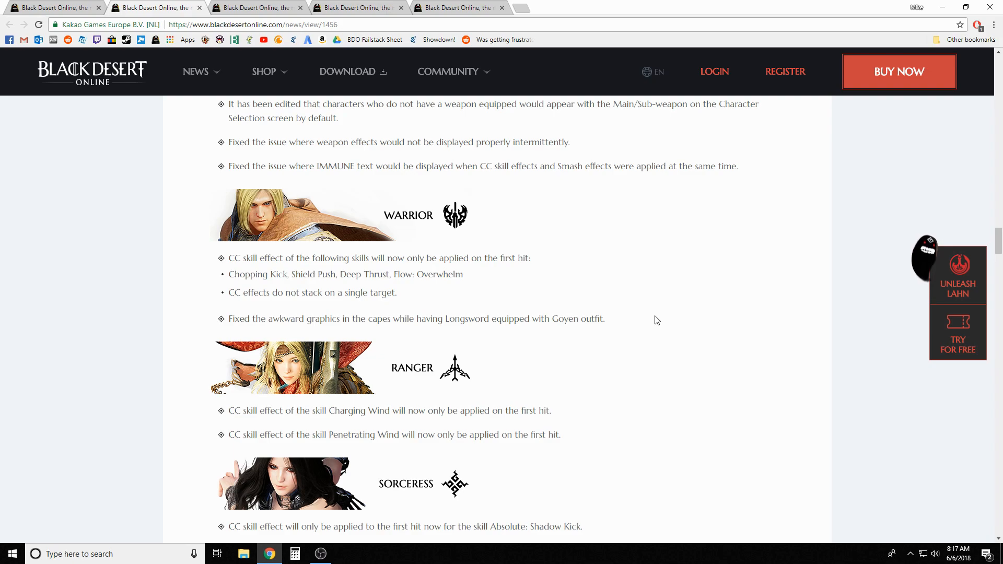
scroll(676, 319, "down", 1)
scroll(697, 315, "down", 1)
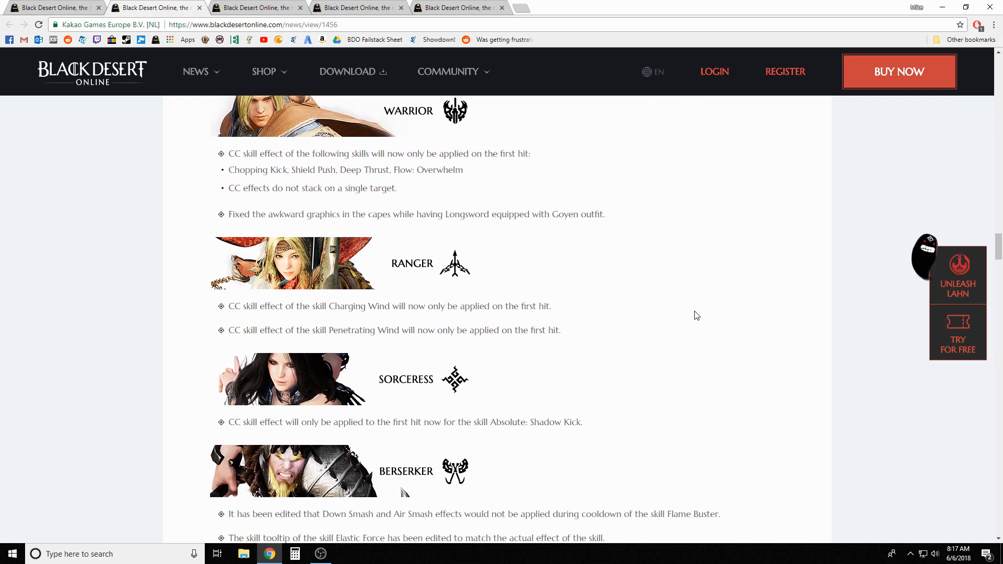
scroll(696, 315, "down", 1)
scroll(696, 315, "down", 1)
scroll(696, 315, "down", 1)
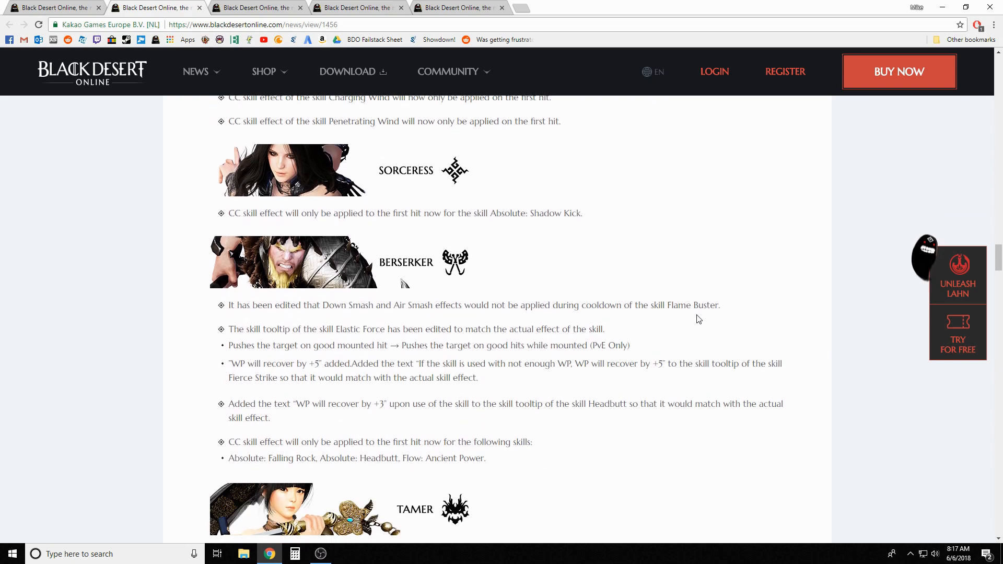
scroll(694, 299, "down", 1)
scroll(695, 300, "down", 1)
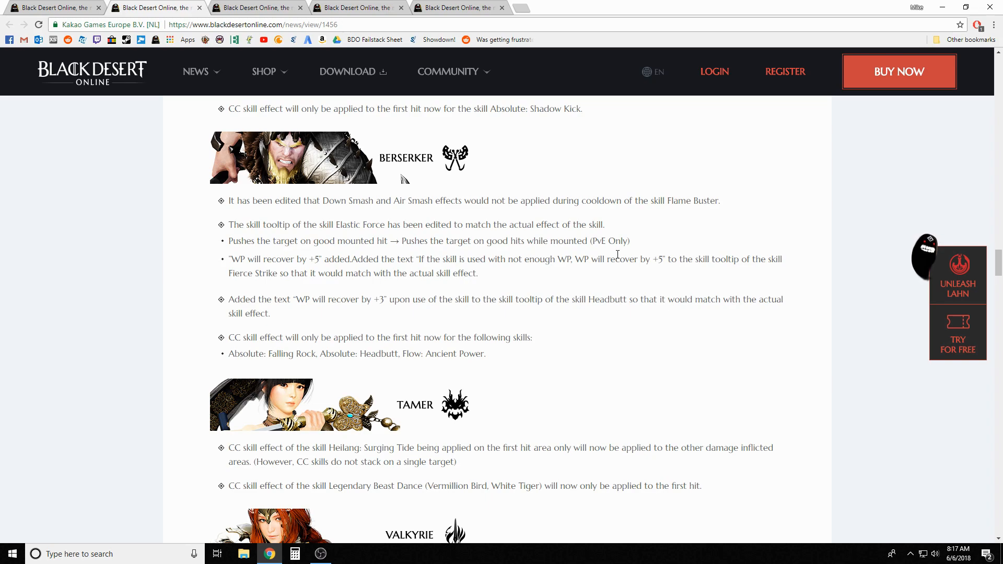
scroll(671, 315, "down", 3)
scroll(671, 314, "down", 3)
scroll(597, 279, "down", 3)
scroll(596, 279, "down", 4)
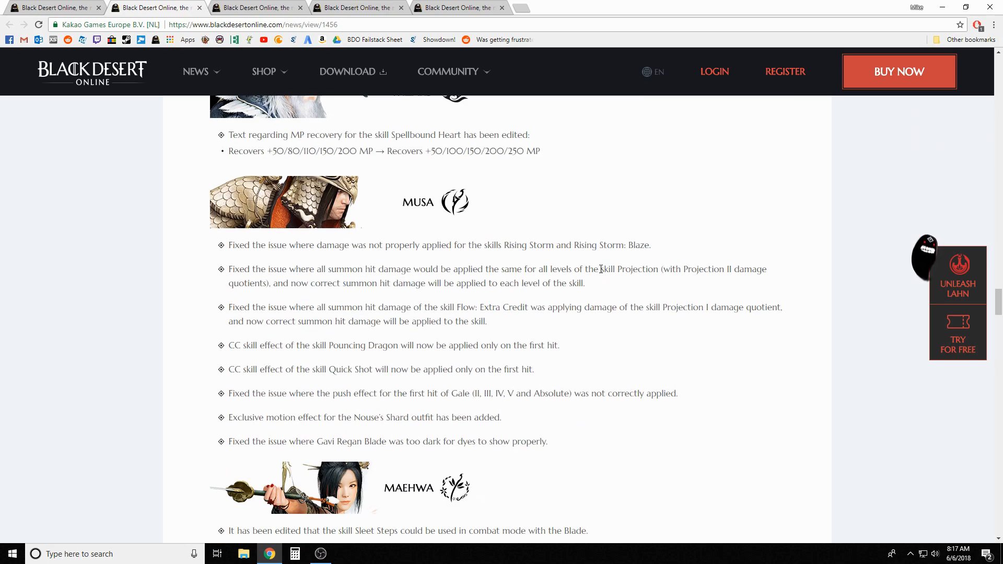
scroll(600, 269, "down", 1)
scroll(600, 269, "down", 3)
scroll(602, 271, "down", 3)
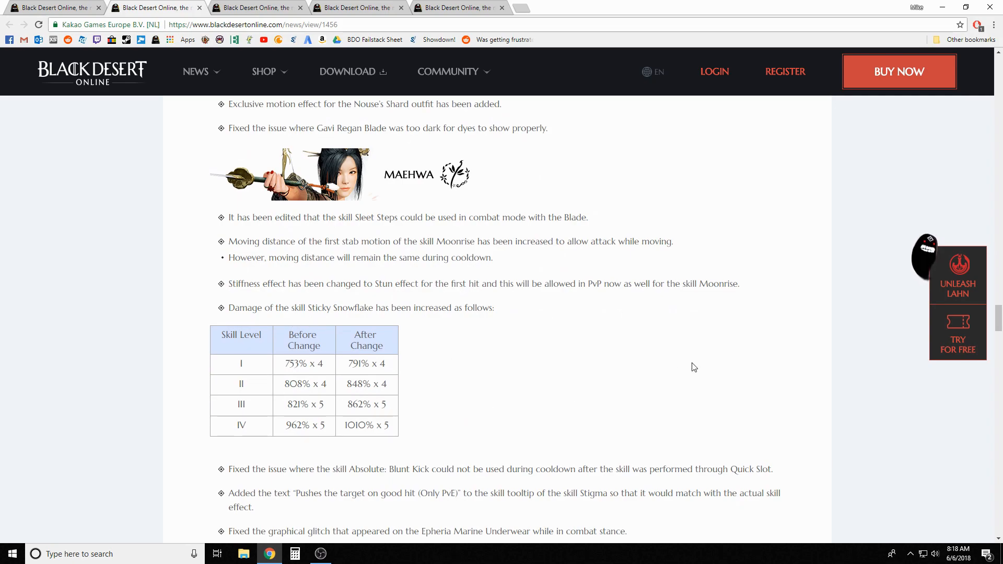
scroll(693, 366, "down", 4)
scroll(693, 361, "down", 3)
scroll(693, 361, "down", 3)
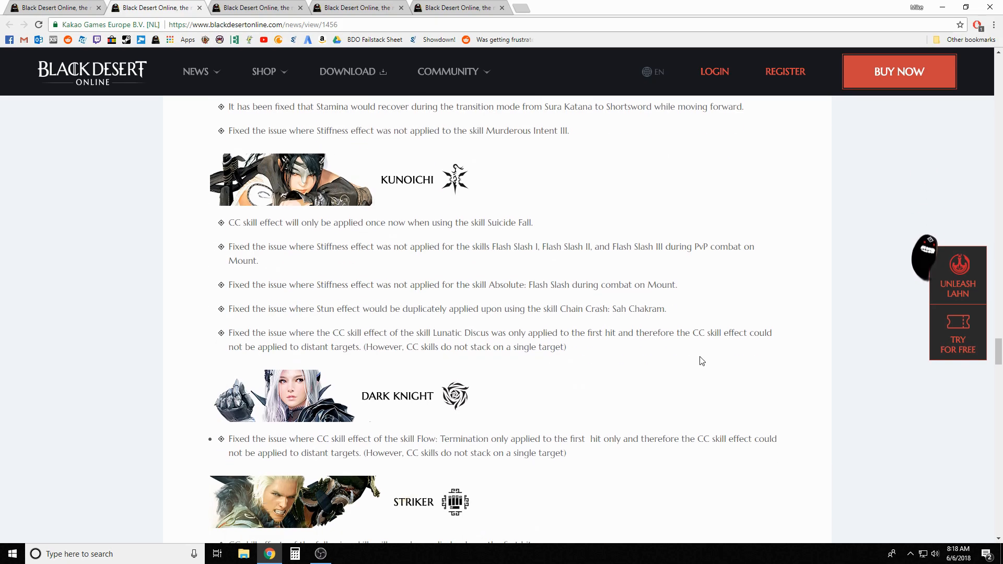
scroll(702, 360, "down", 3)
scroll(702, 361, "down", 3)
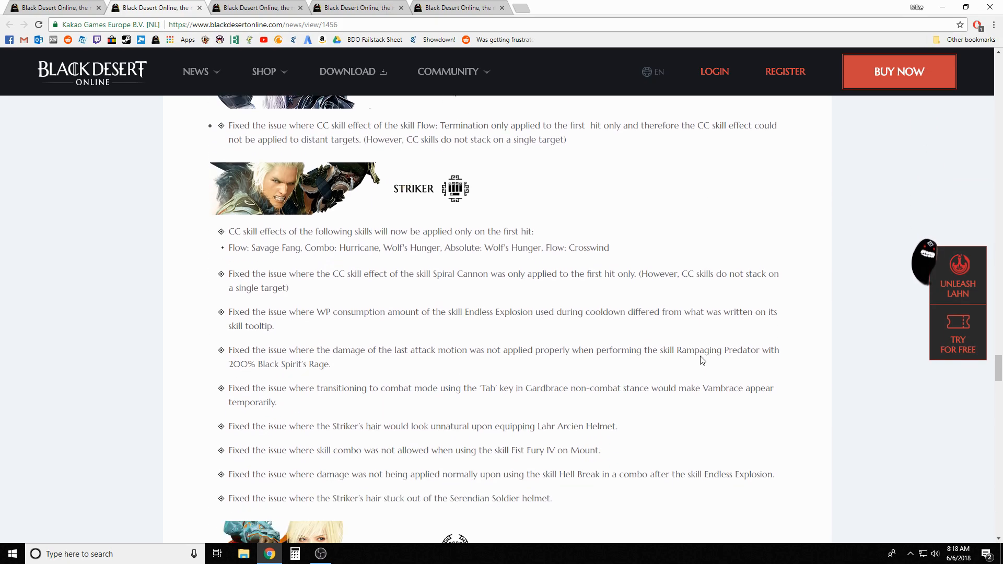
scroll(702, 361, "down", 3)
scroll(703, 360, "down", 2)
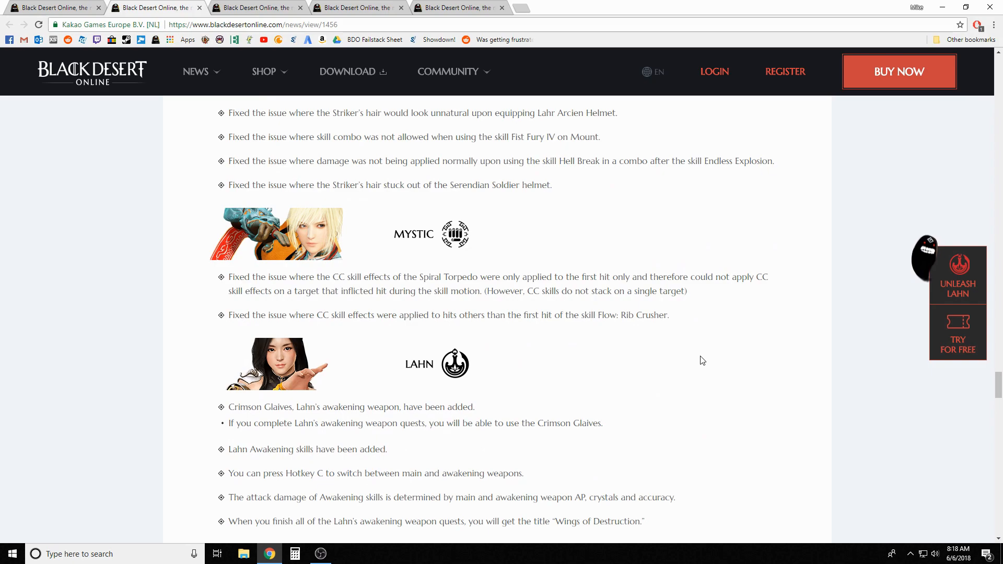
scroll(703, 361, "down", 2)
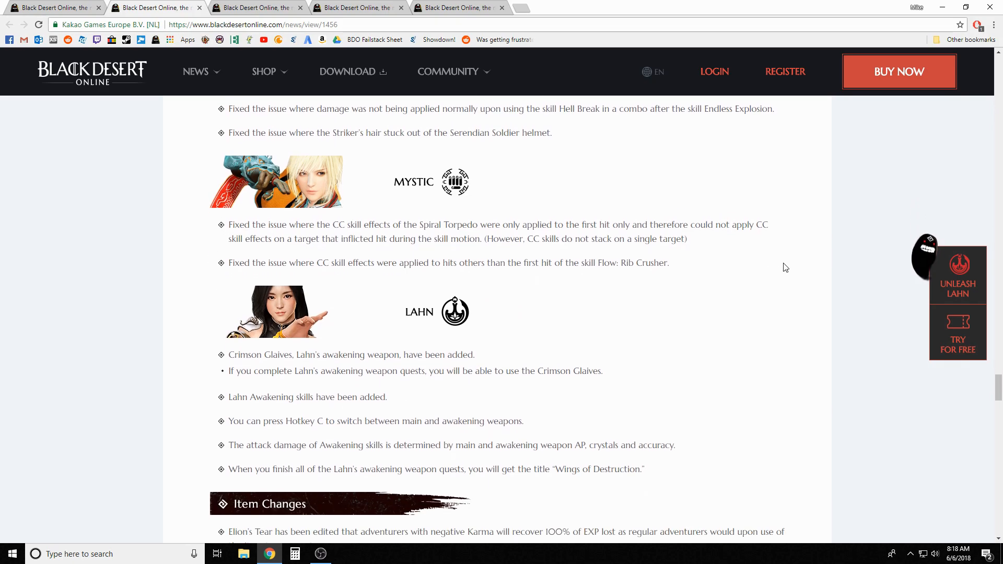
scroll(789, 273, "down", 2)
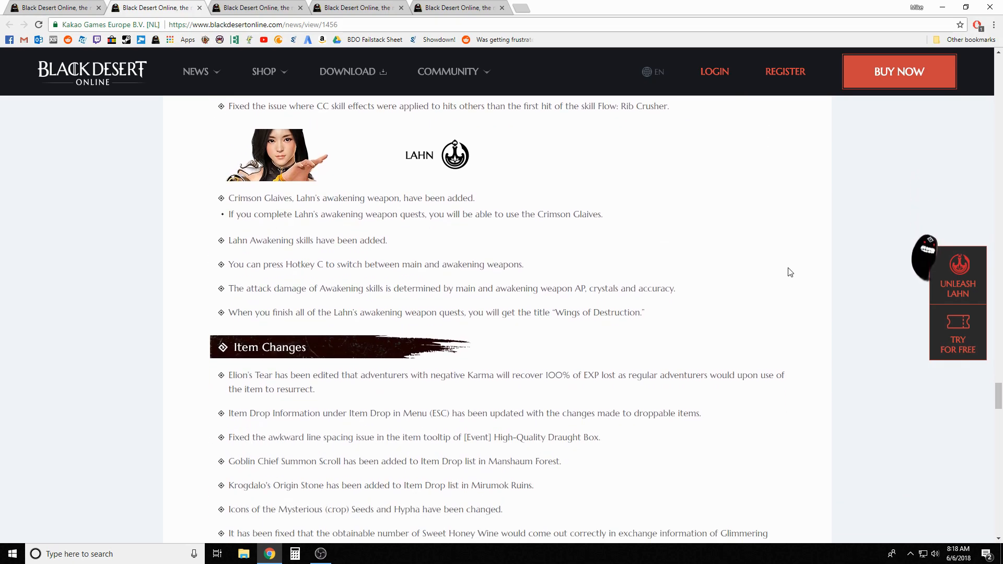
scroll(790, 271, "down", 2)
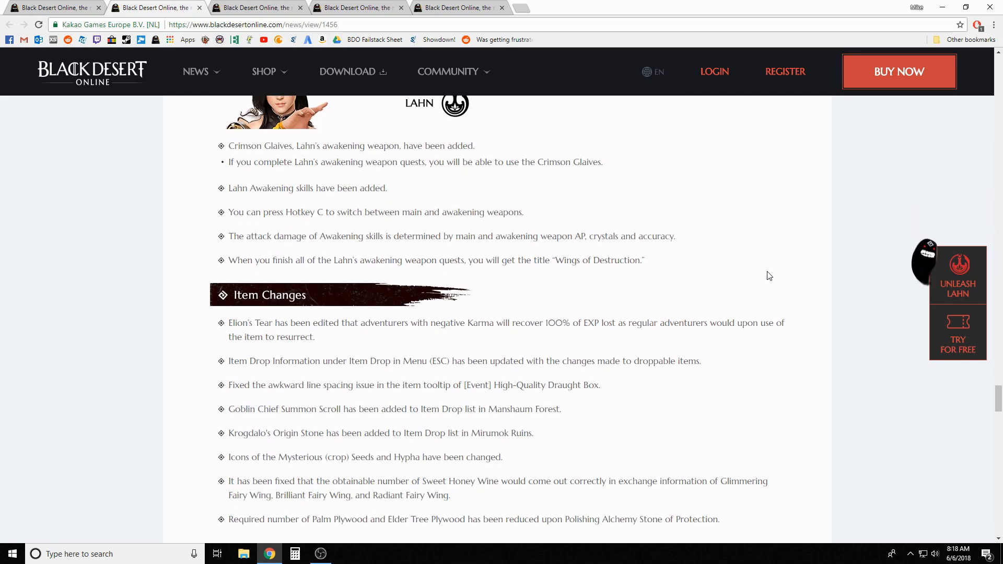
scroll(775, 250, "down", 2)
scroll(774, 249, "down", 1)
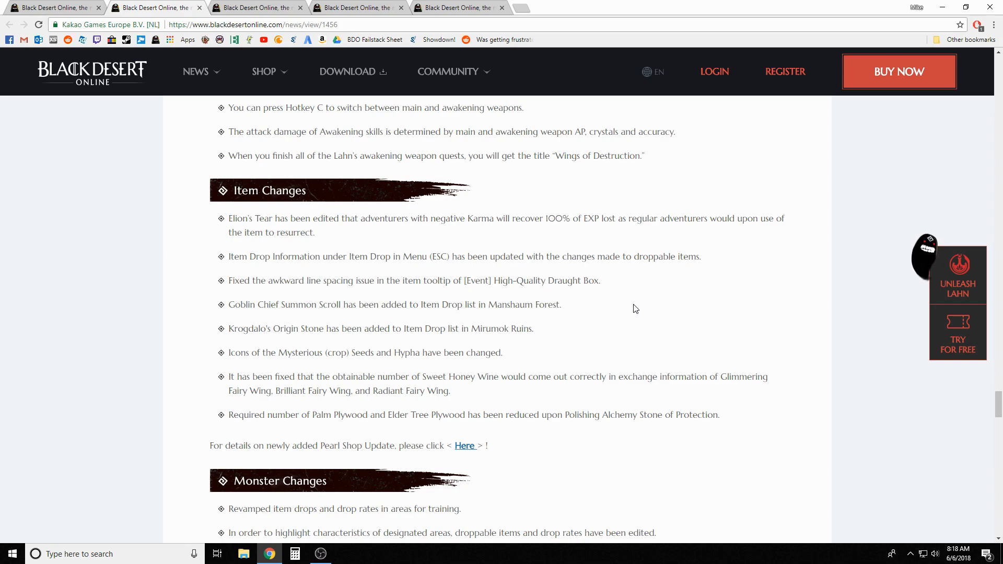
scroll(635, 308, "down", 1)
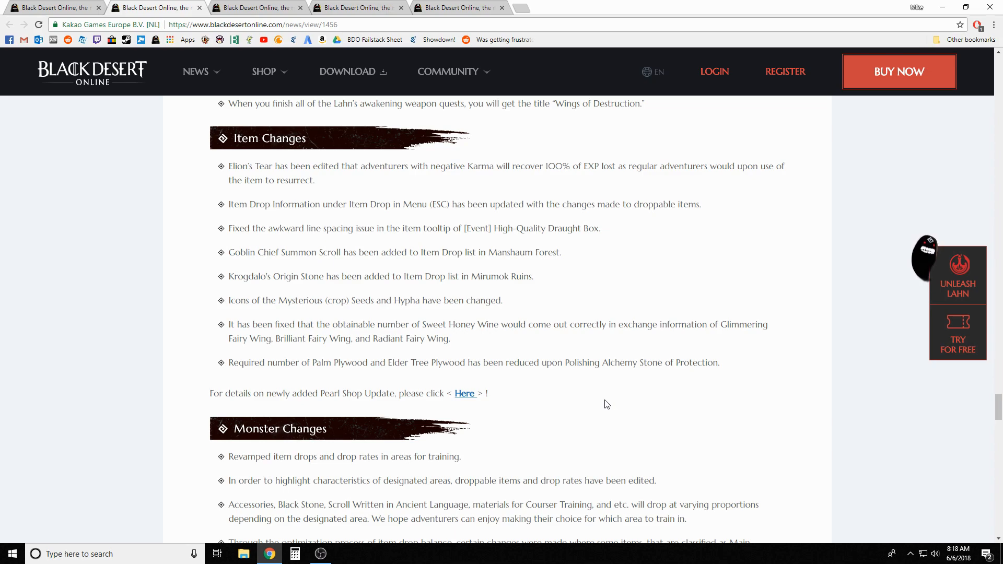
scroll(606, 404, "down", 1)
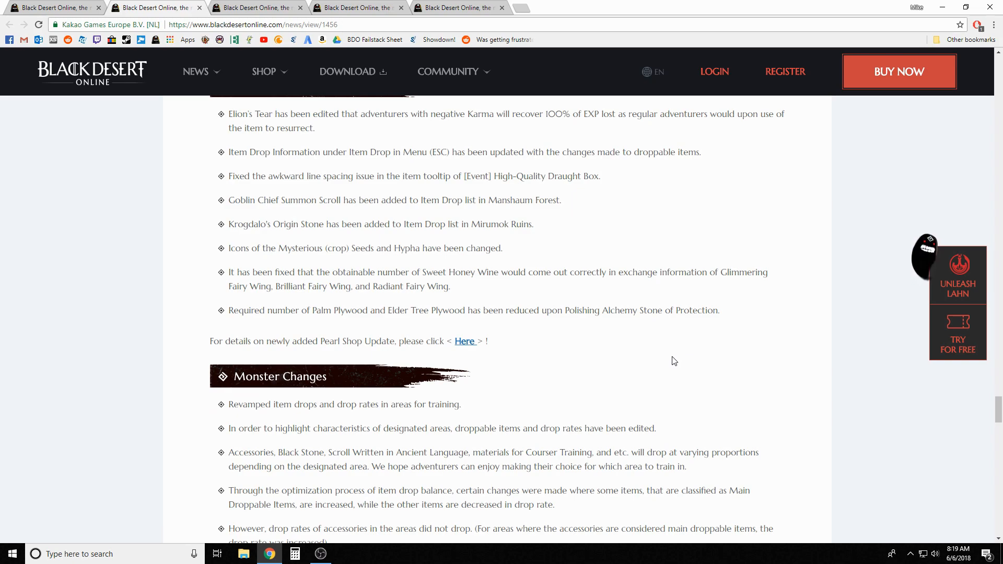
scroll(672, 361, "down", 2)
scroll(672, 361, "down", 2)
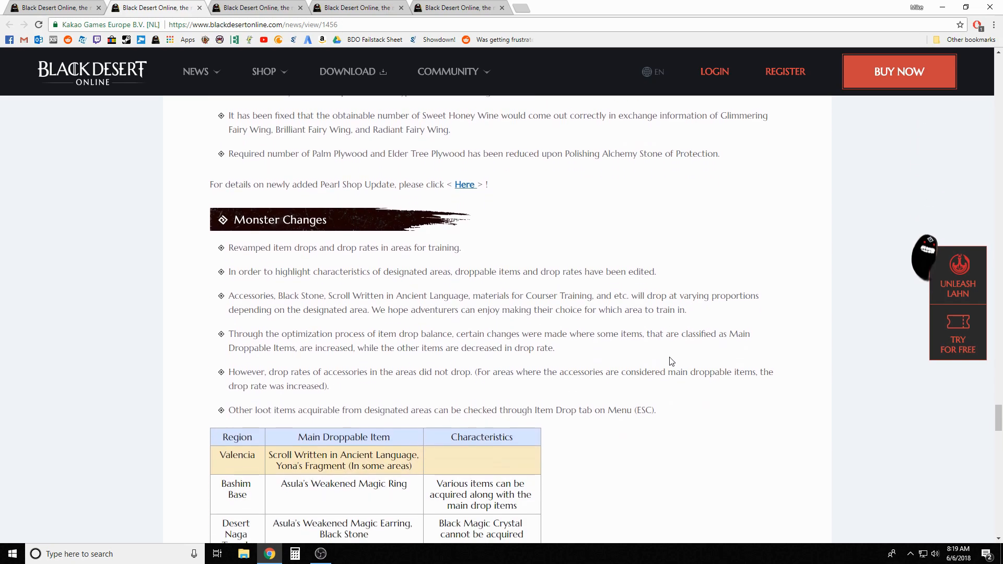
scroll(672, 360, "down", 1)
scroll(671, 361, "down", 1)
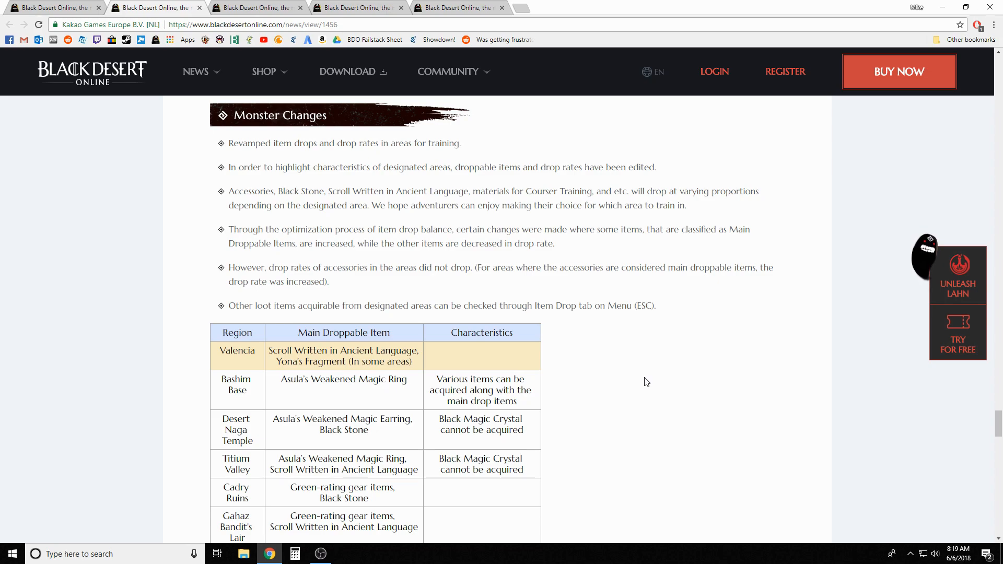
scroll(645, 382, "down", 1)
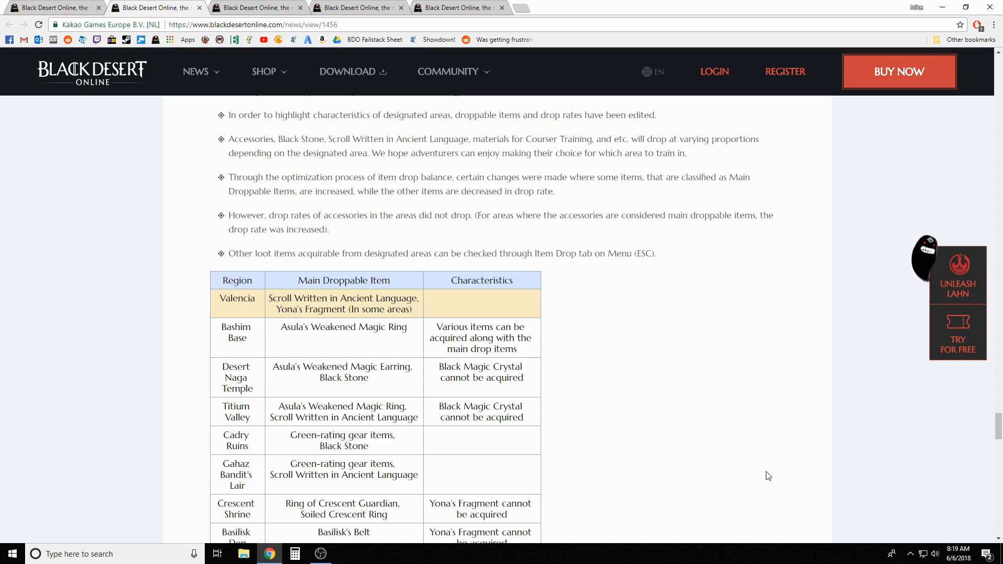
scroll(771, 474, "down", 2)
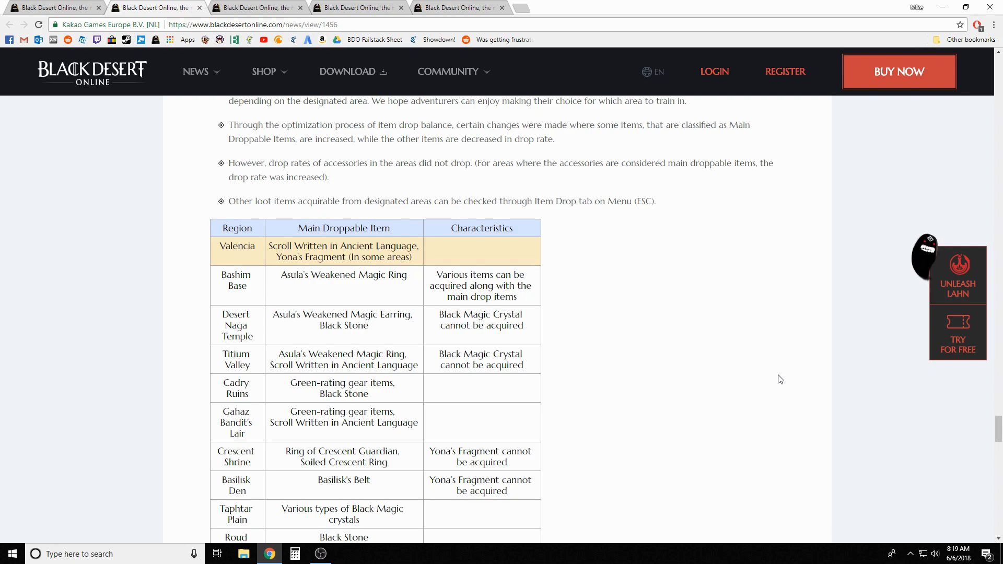
scroll(772, 381, "down", 1)
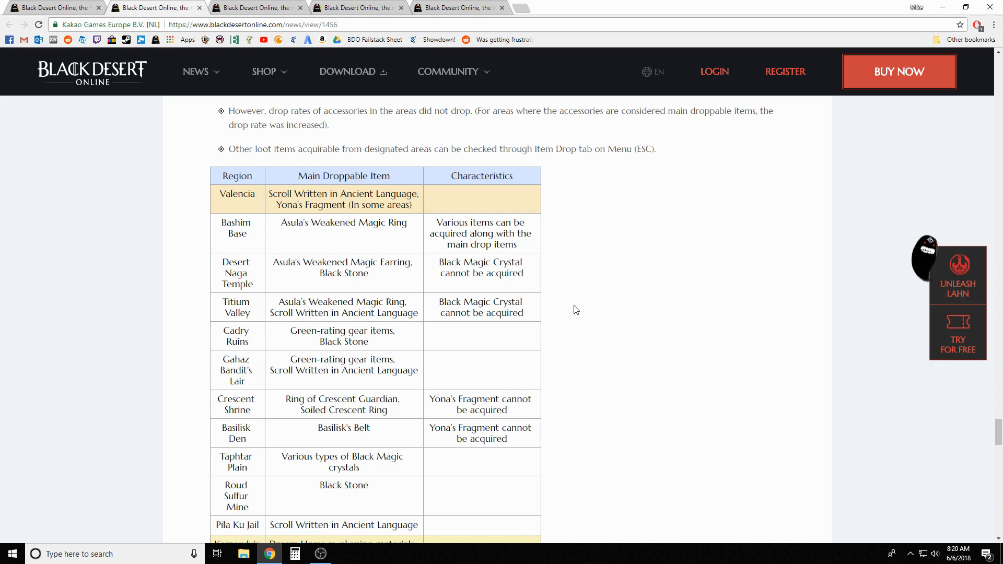
scroll(650, 307, "down", 1)
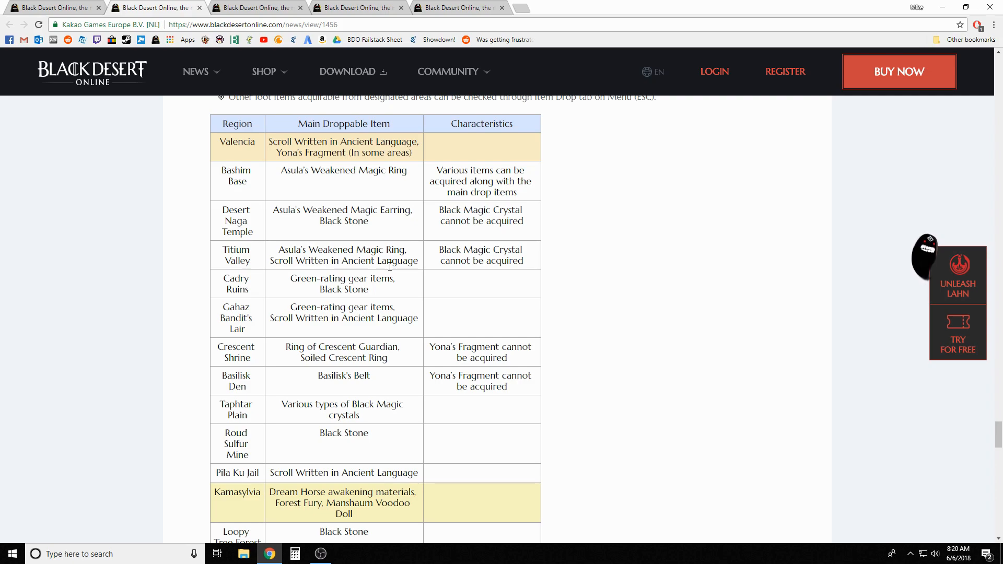
scroll(582, 300, "down", 1)
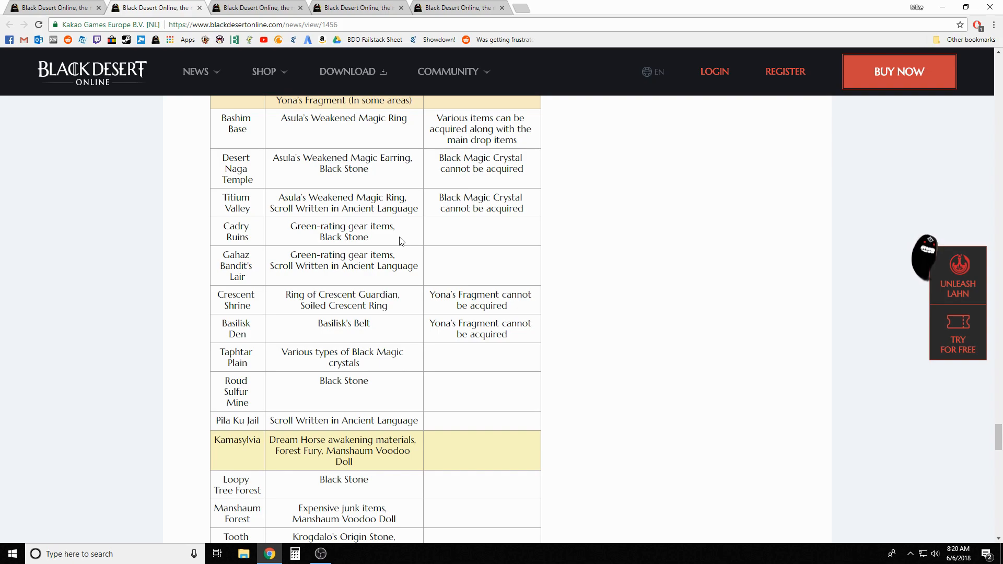
scroll(387, 249, "up", 1)
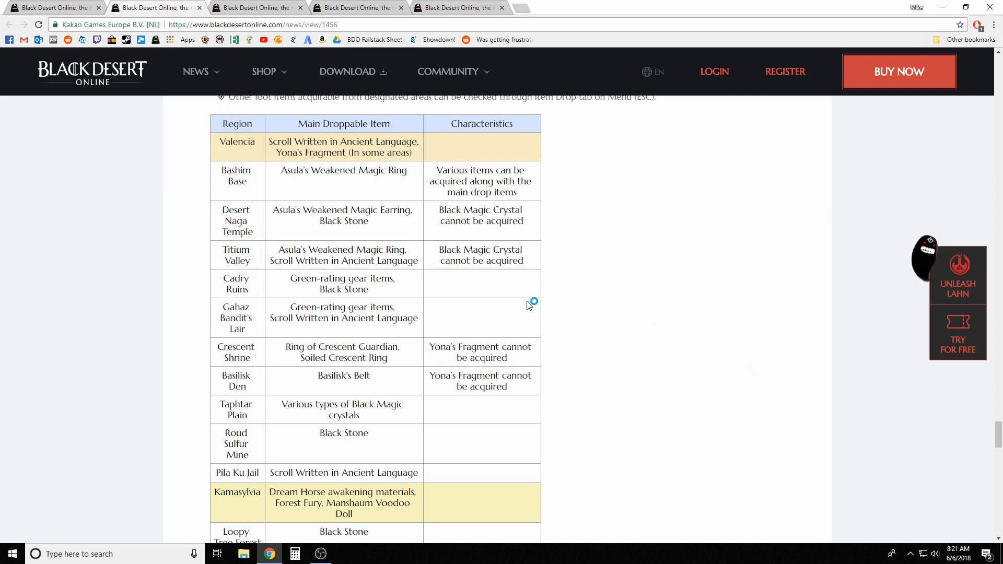
scroll(661, 291, "down", 3)
scroll(660, 290, "down", 3)
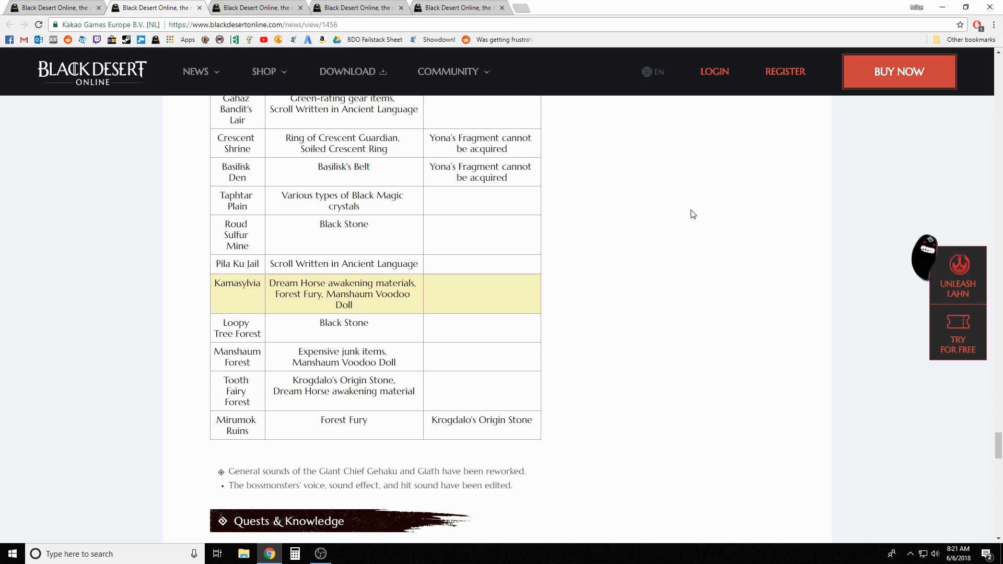
scroll(693, 213, "up", 1)
scroll(693, 214, "up", 3)
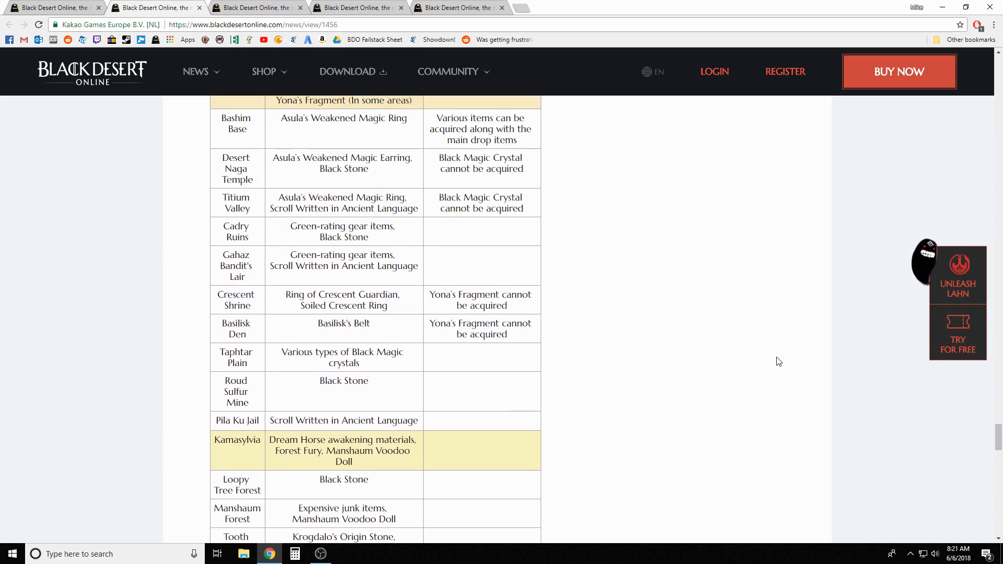
scroll(779, 361, "down", 2)
scroll(778, 361, "up", 1)
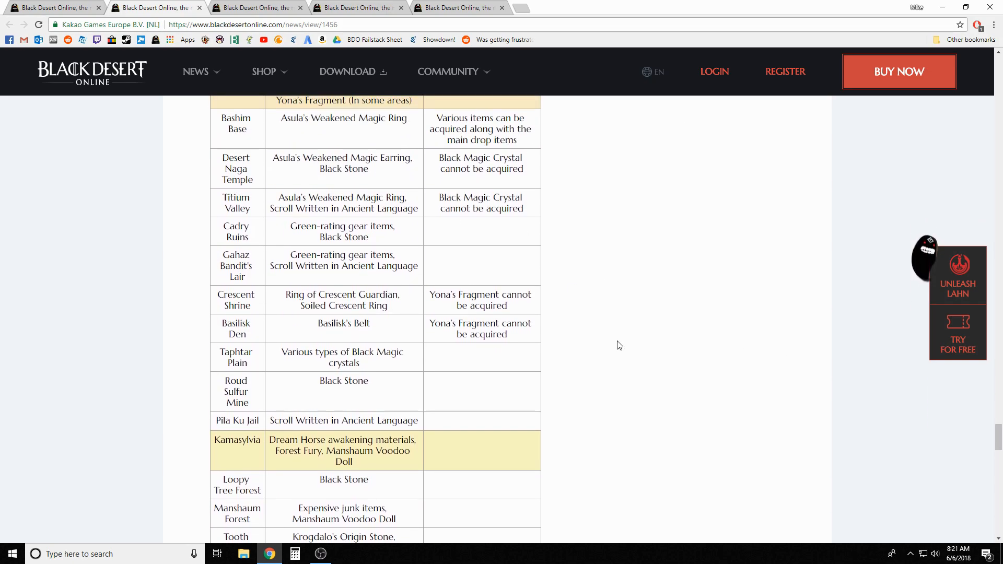
scroll(649, 401, "down", 4)
scroll(650, 401, "down", 3)
scroll(649, 401, "down", 2)
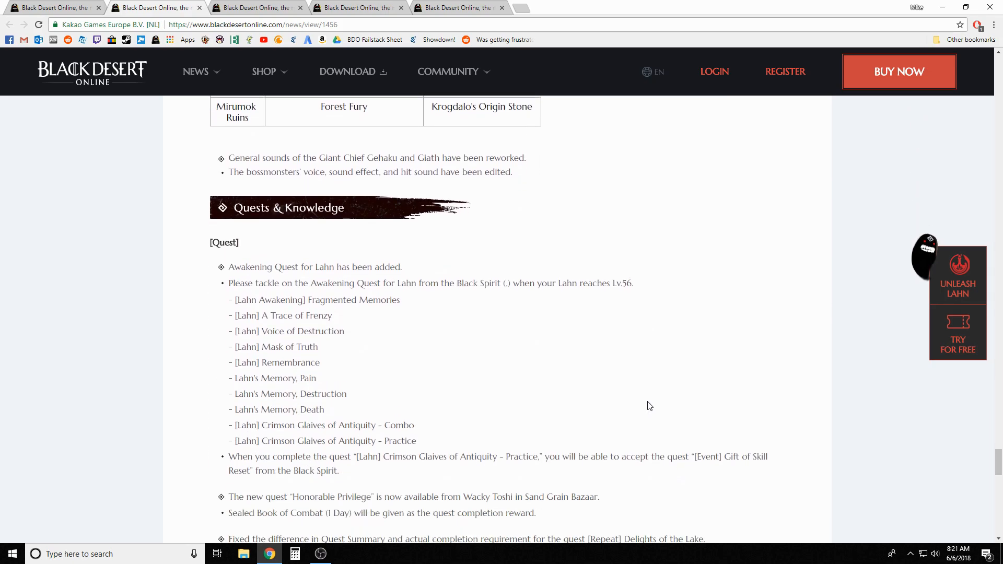
scroll(650, 402, "down", 3)
scroll(650, 401, "down", 2)
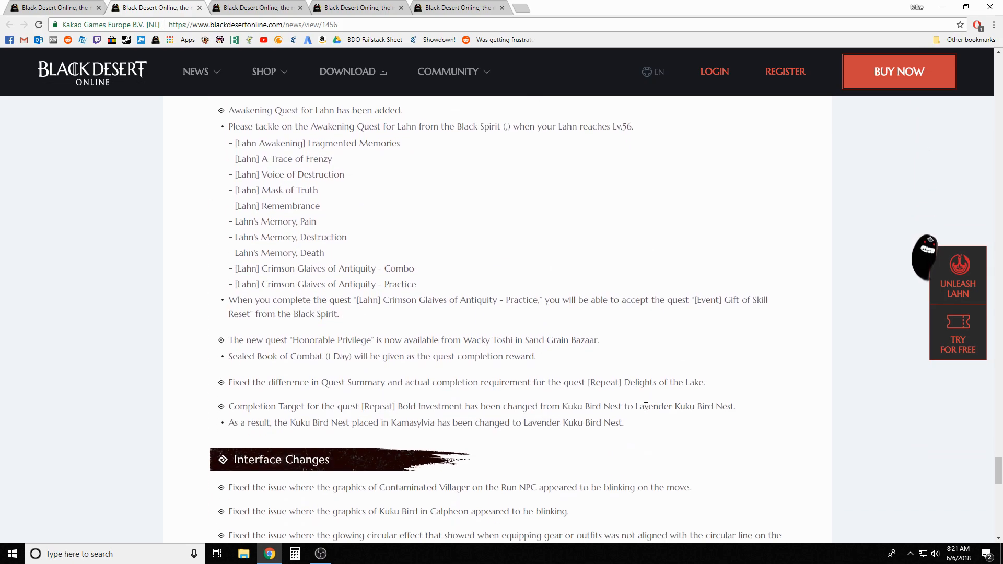
scroll(674, 453, "down", 3)
scroll(675, 453, "down", 2)
scroll(675, 454, "down", 1)
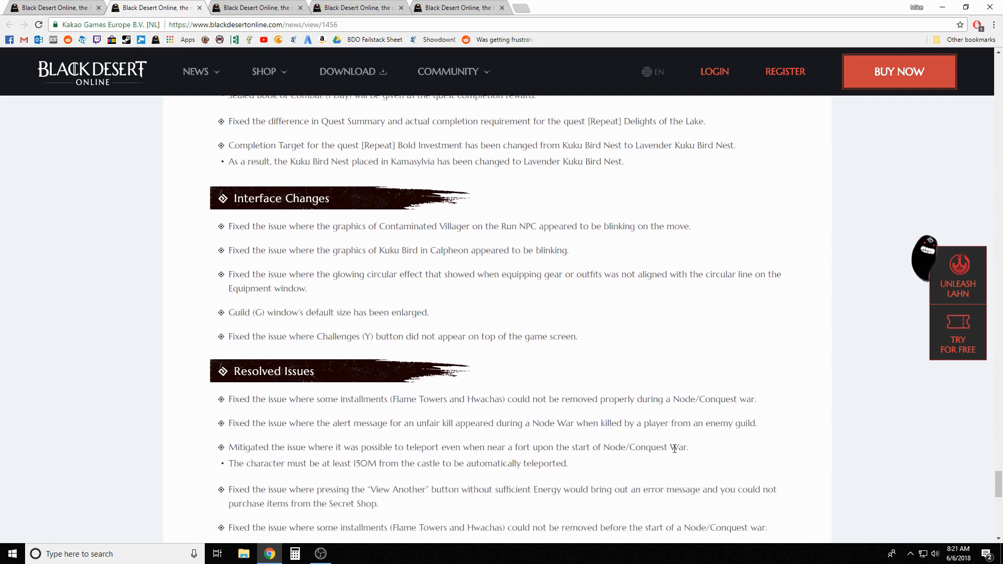
scroll(675, 449, "down", 2)
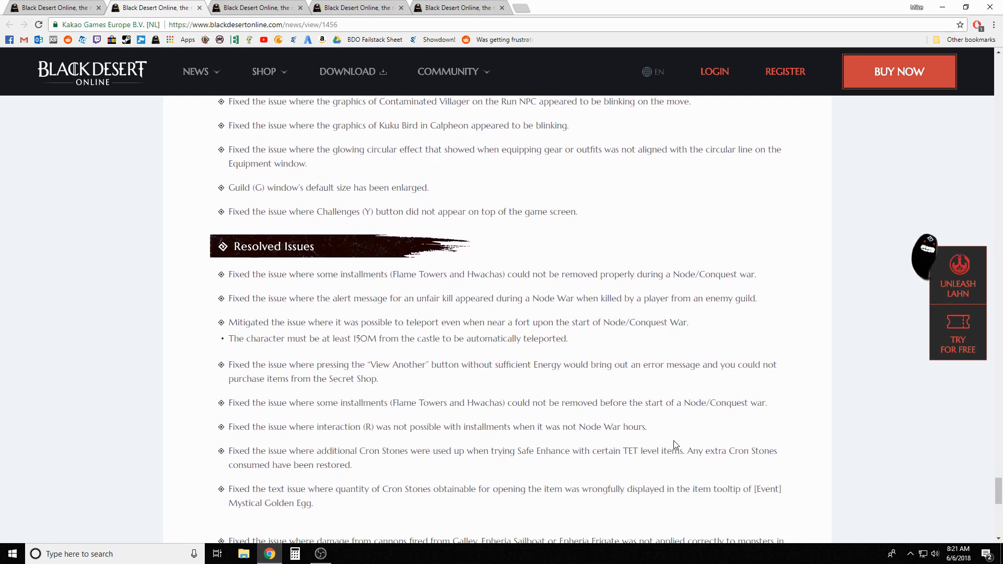
scroll(675, 449, "down", 1)
scroll(674, 448, "down", 1)
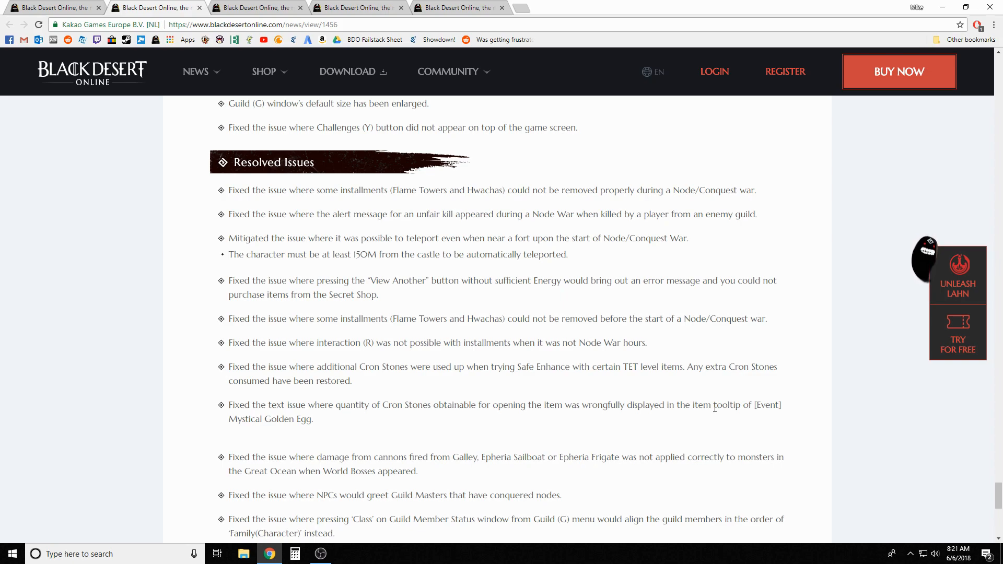
scroll(666, 376, "down", 4)
scroll(666, 377, "down", 2)
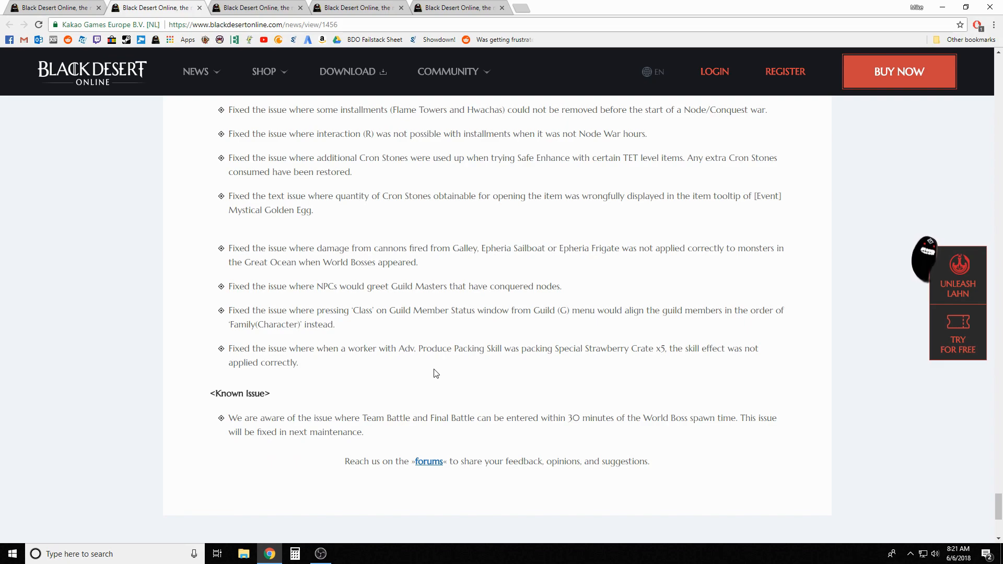
Step: Switch to the Weekend Drop Rate Boost article after finishing Resolved Issues and Known Issue
left_click(259, 7)
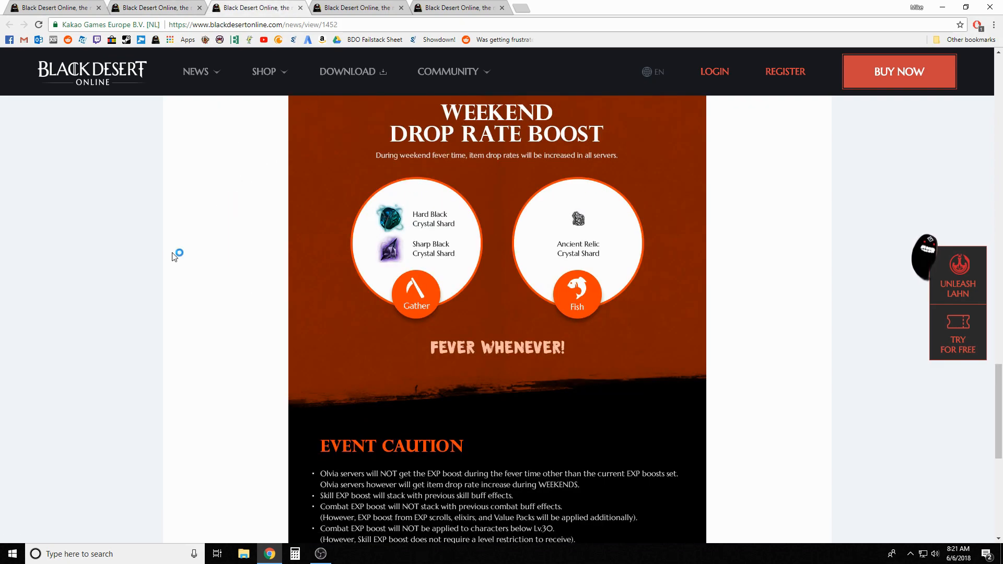
scroll(173, 255, "up", 2)
scroll(337, 143, "up", 5)
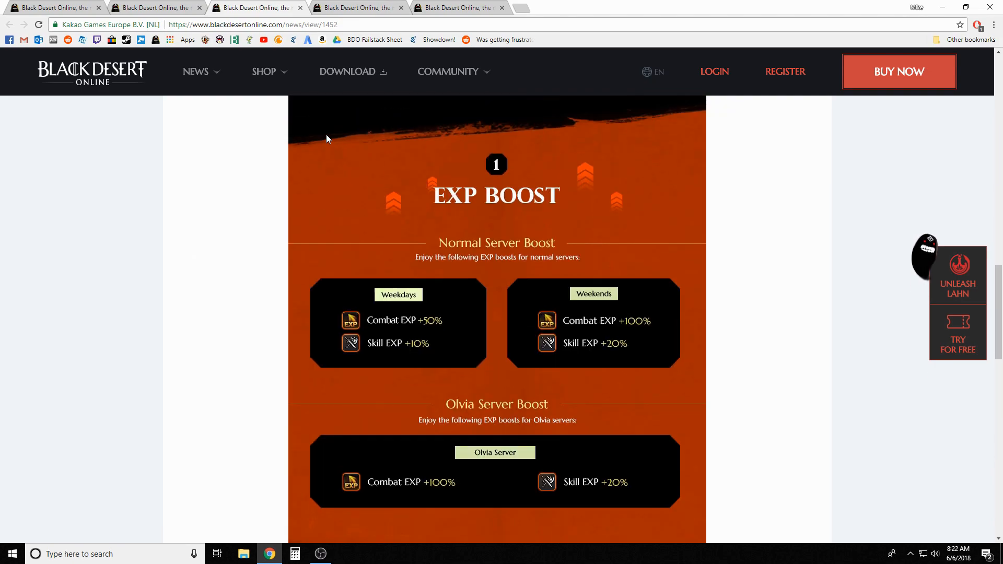
scroll(326, 139, "up", 5)
Step: Close the drop rate boost article, read the Pearl Shop Lahn costume sets, and return to the patch notes
left_click(300, 7)
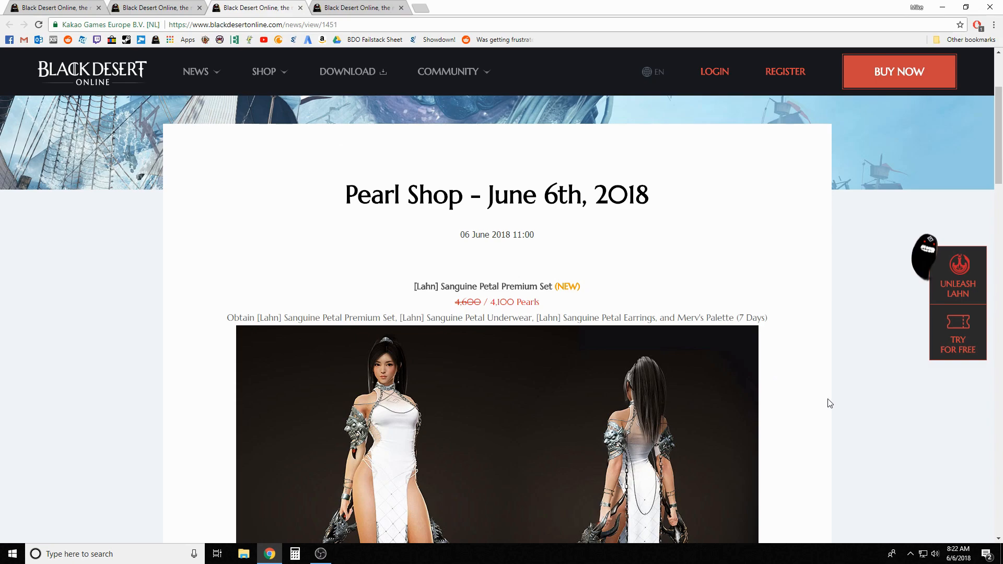
scroll(808, 436, "down", 2)
scroll(808, 436, "down", 2)
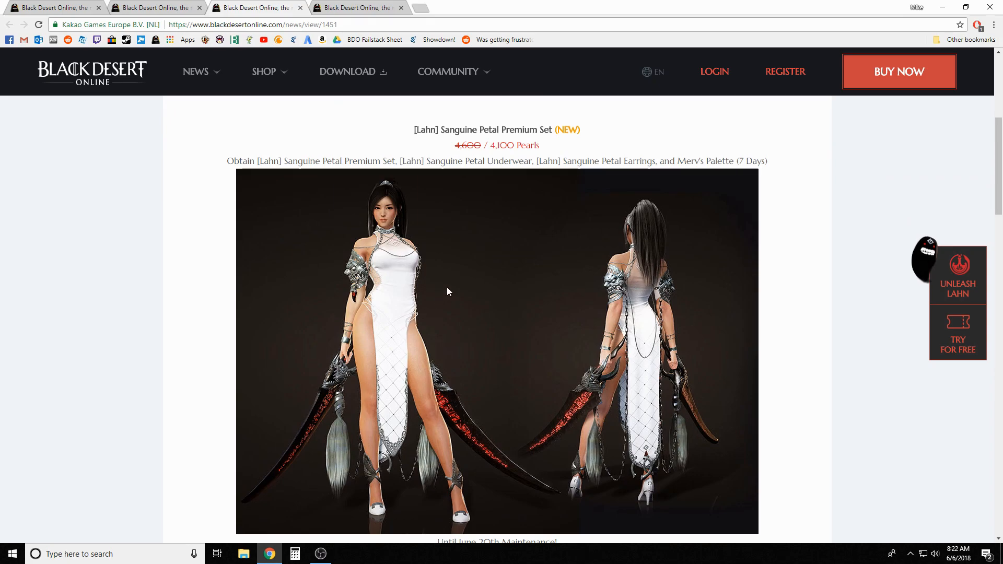
scroll(679, 296, "down", 4)
scroll(679, 297, "down", 2)
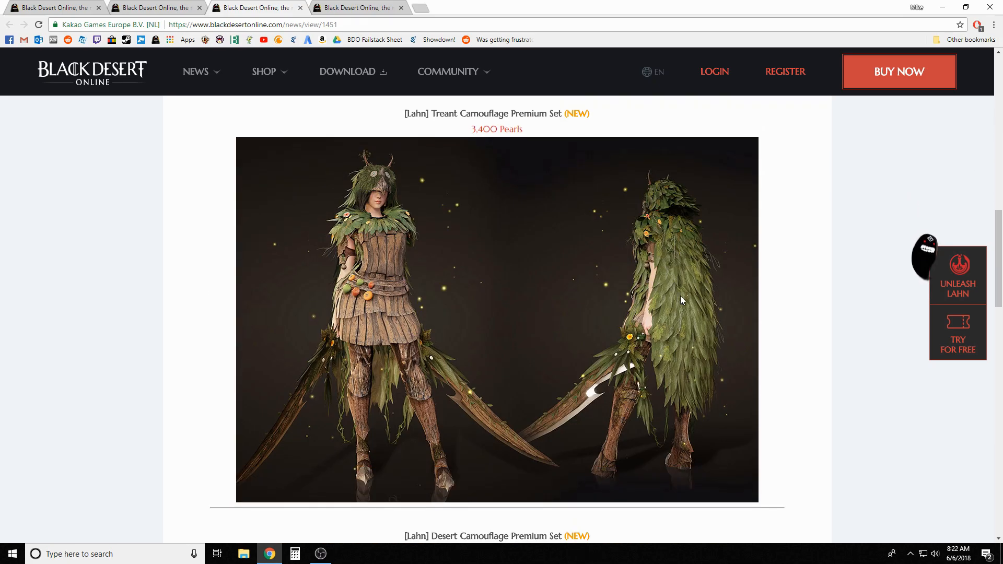
scroll(368, 231, "down", 5)
scroll(483, 328, "down", 2)
scroll(433, 257, "down", 4)
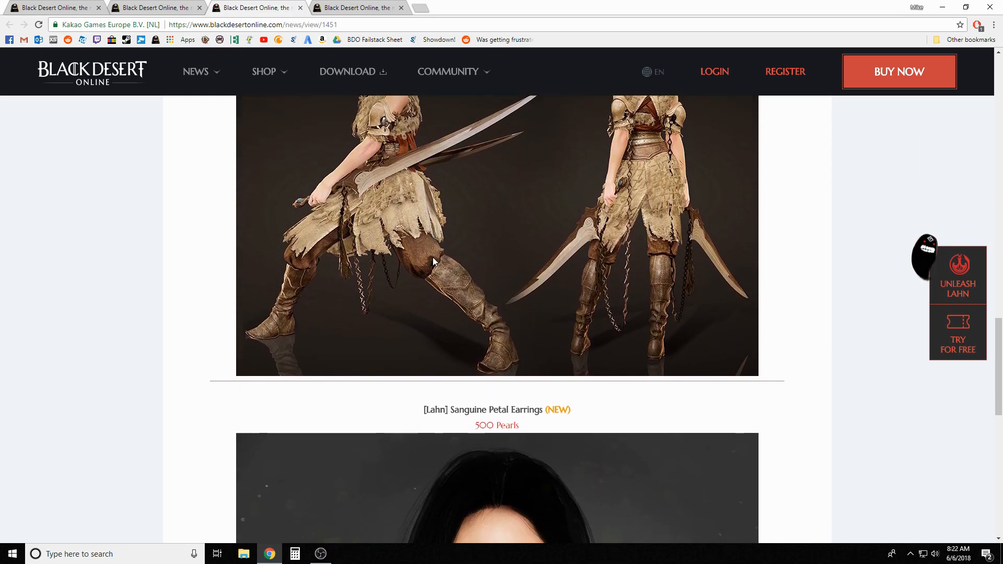
scroll(432, 257, "down", 4)
scroll(651, 351, "down", 3)
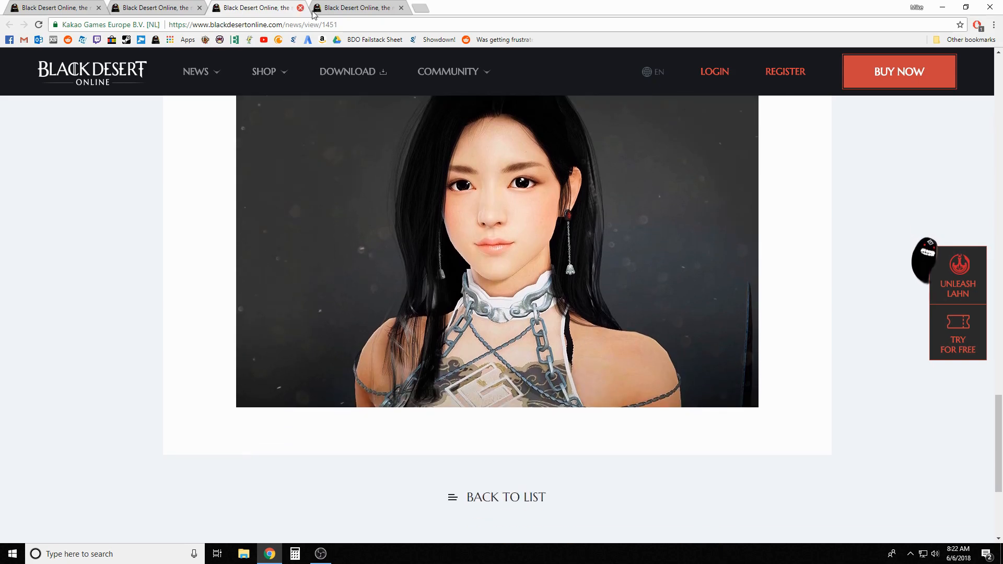
scroll(423, 230, "down", 4)
scroll(422, 229, "down", 2)
left_click(357, 9)
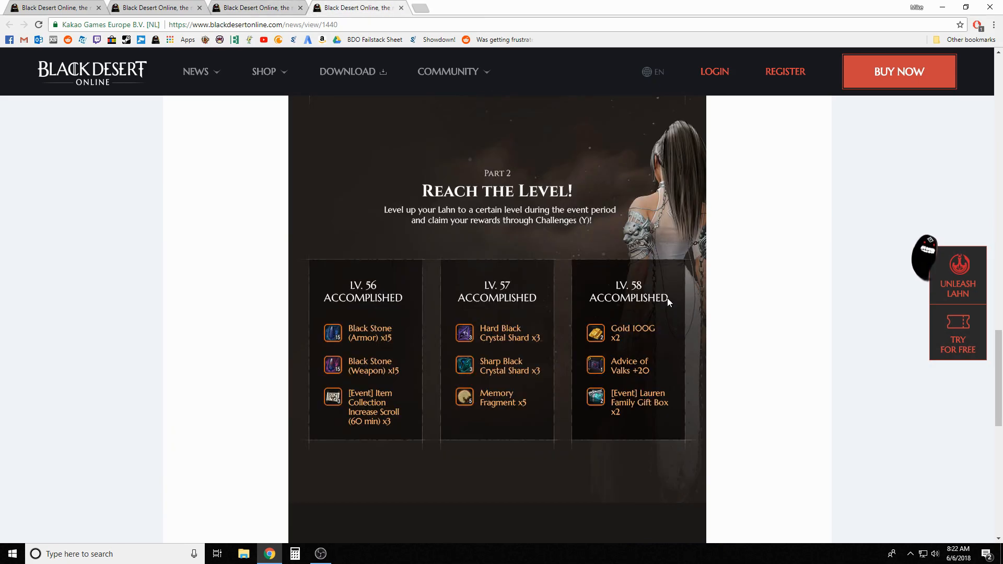
scroll(668, 301, "up", 5)
scroll(668, 301, "up", 5)
scroll(668, 300, "up", 5)
left_click(259, 8)
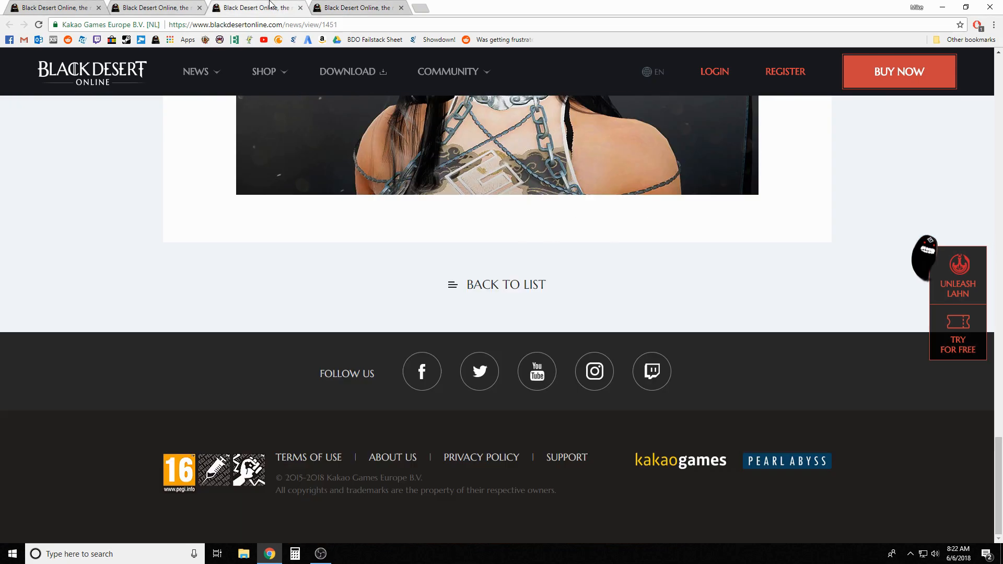
left_click(157, 9)
scroll(675, 382, "up", 5)
scroll(675, 381, "up", 5)
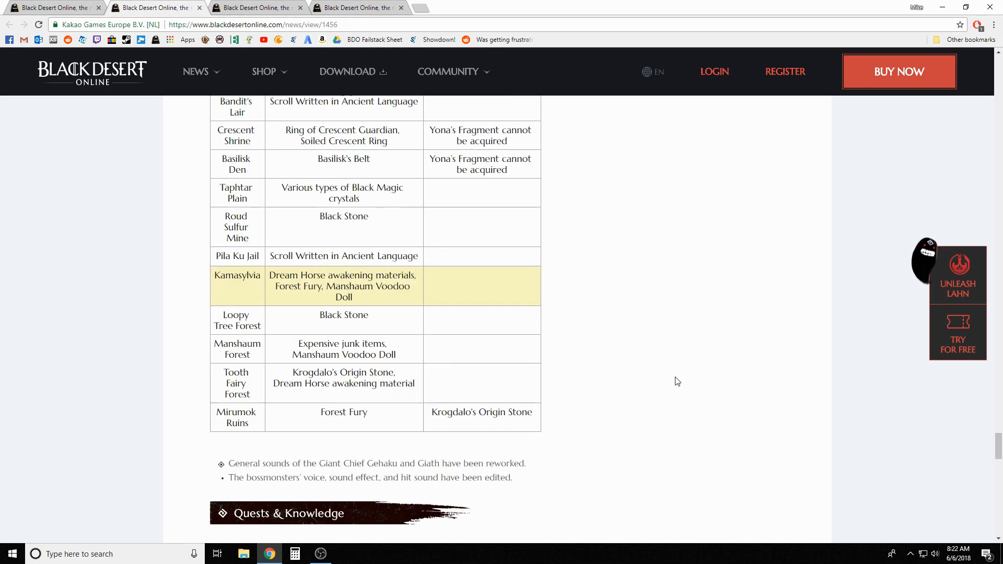
scroll(677, 382, "up", 6)
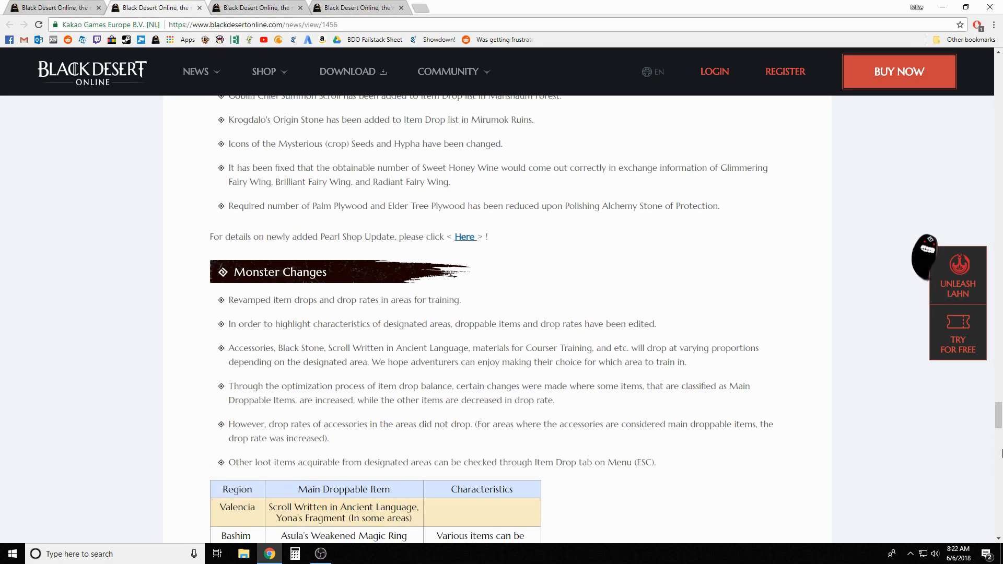
mouse_move(998, 415)
left_mouse_down()
mouse_move(998, 71)
mouse_move(998, 102)
left_mouse_up()
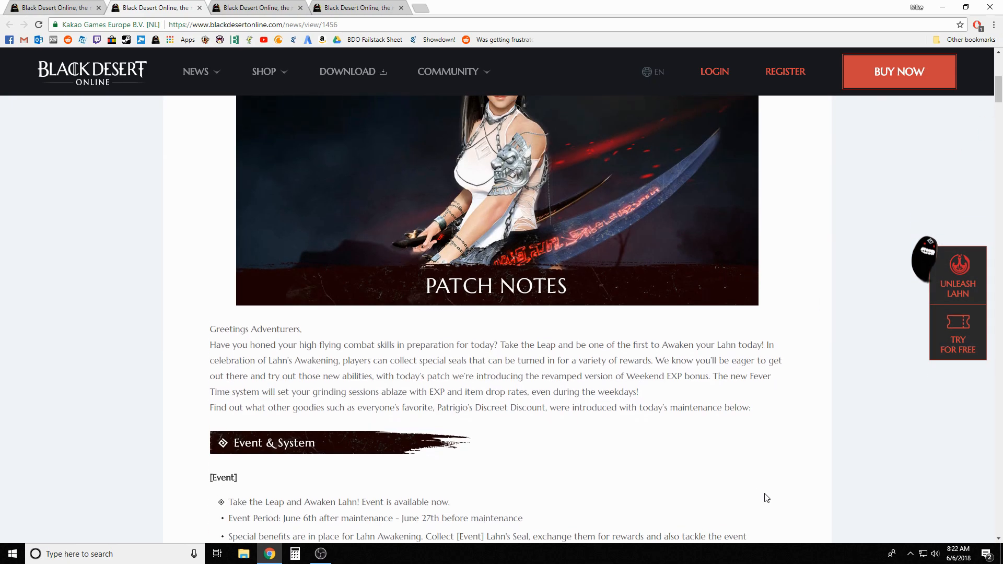
scroll(769, 369, "up", 4)
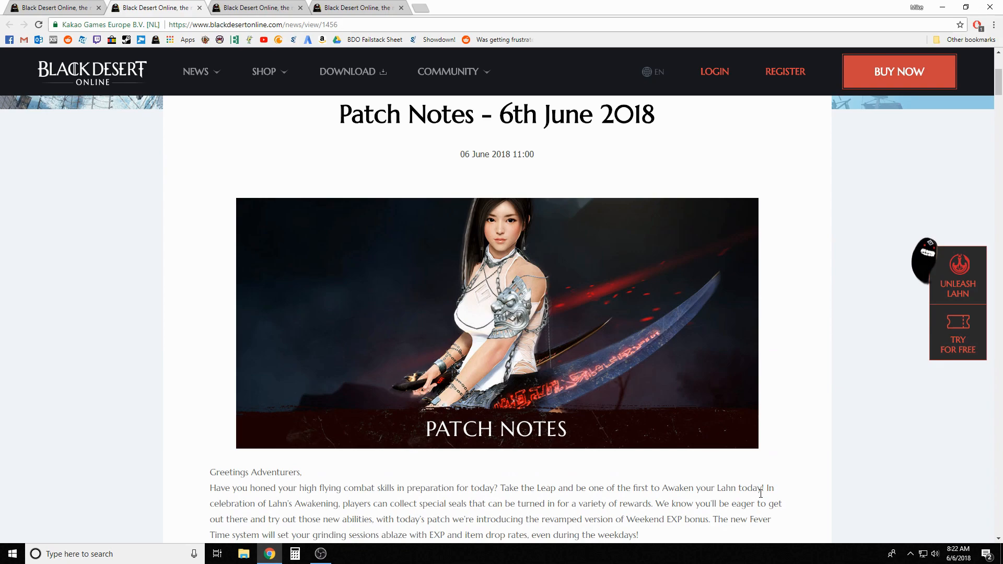